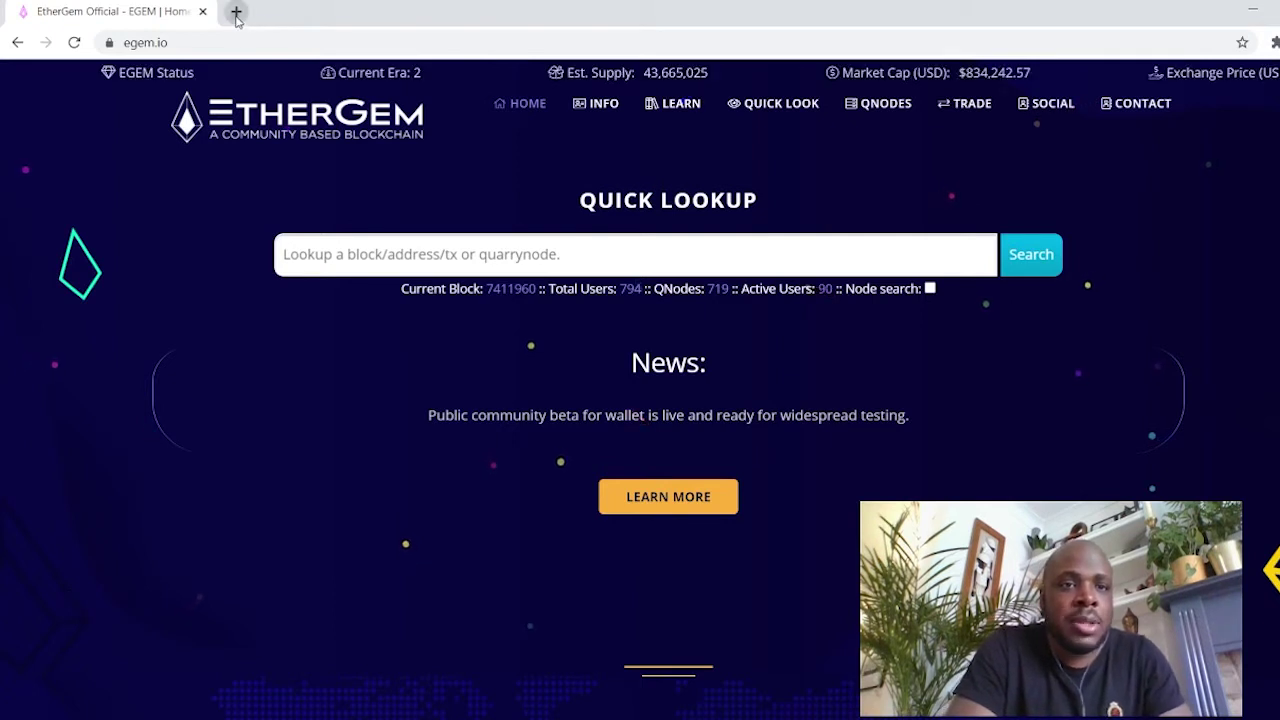
Search Google for "metamask chrome extension" and install MetaMask from its Chrome Web Store page
{"action": "left_click", "coordinate": [236, 13]}
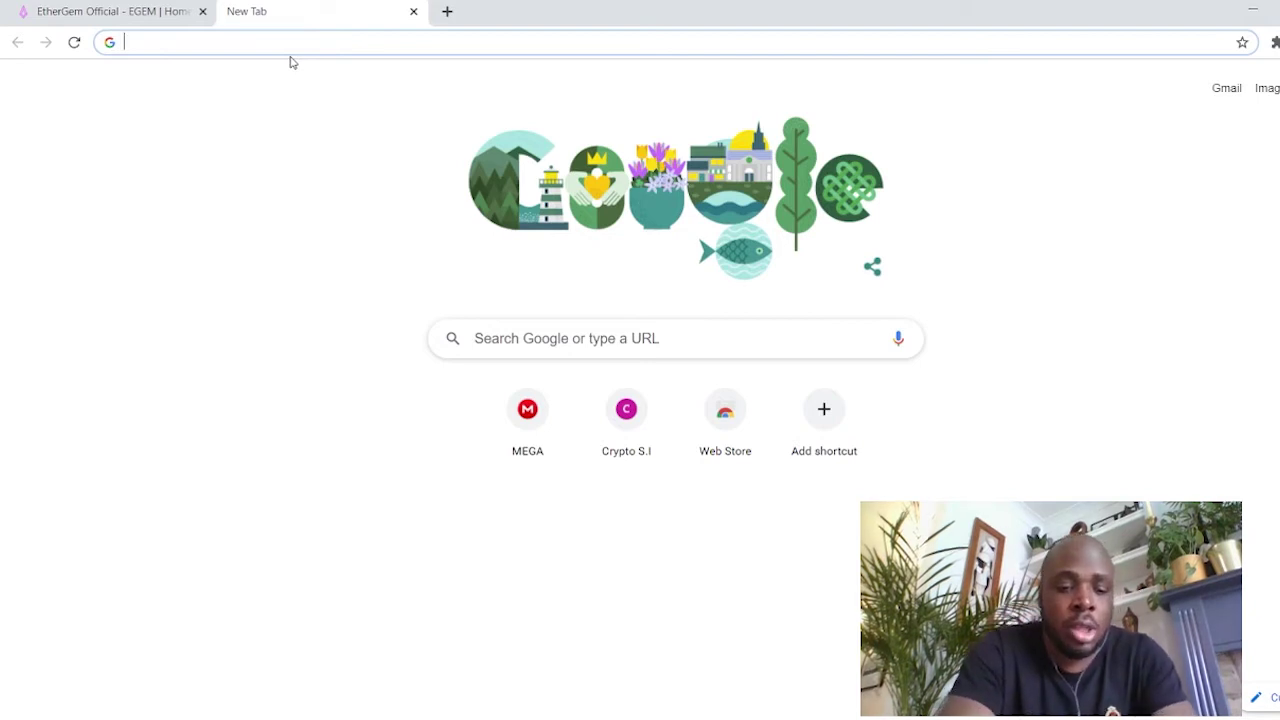
{"action": "type", "text": "meta"}
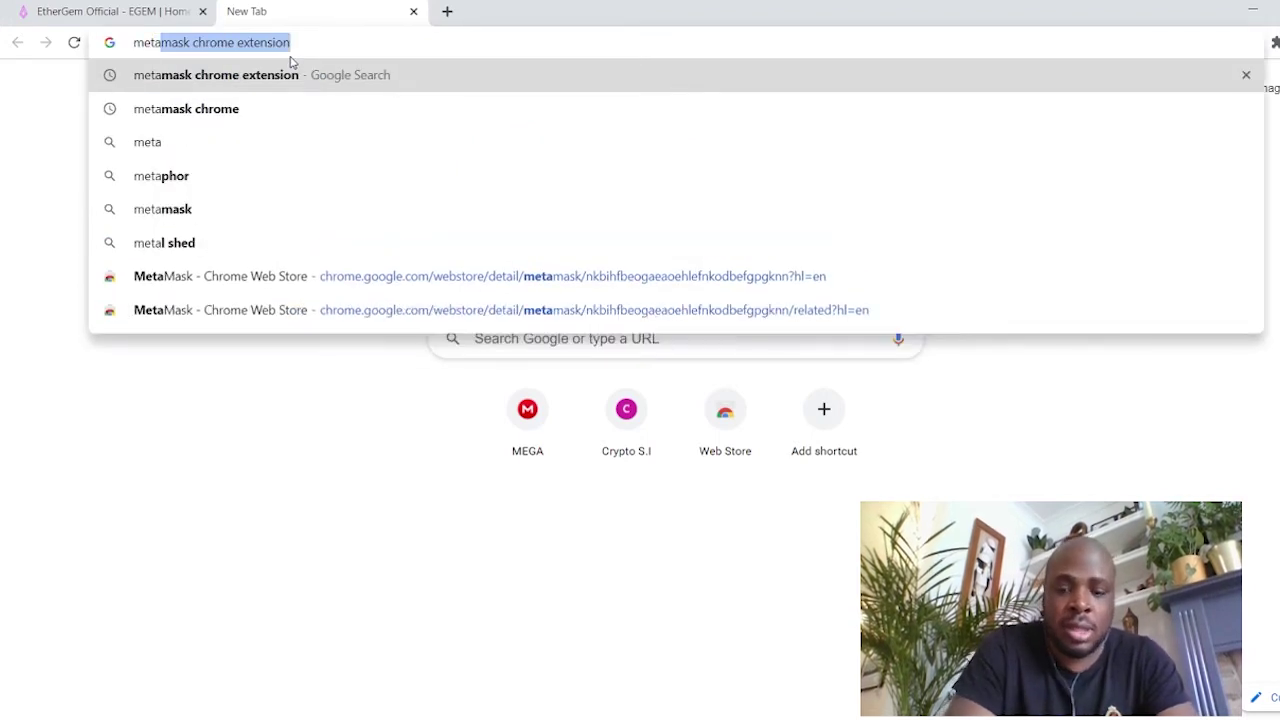
{"action": "key", "text": "Right"}
{"action": "key", "text": "Return"}
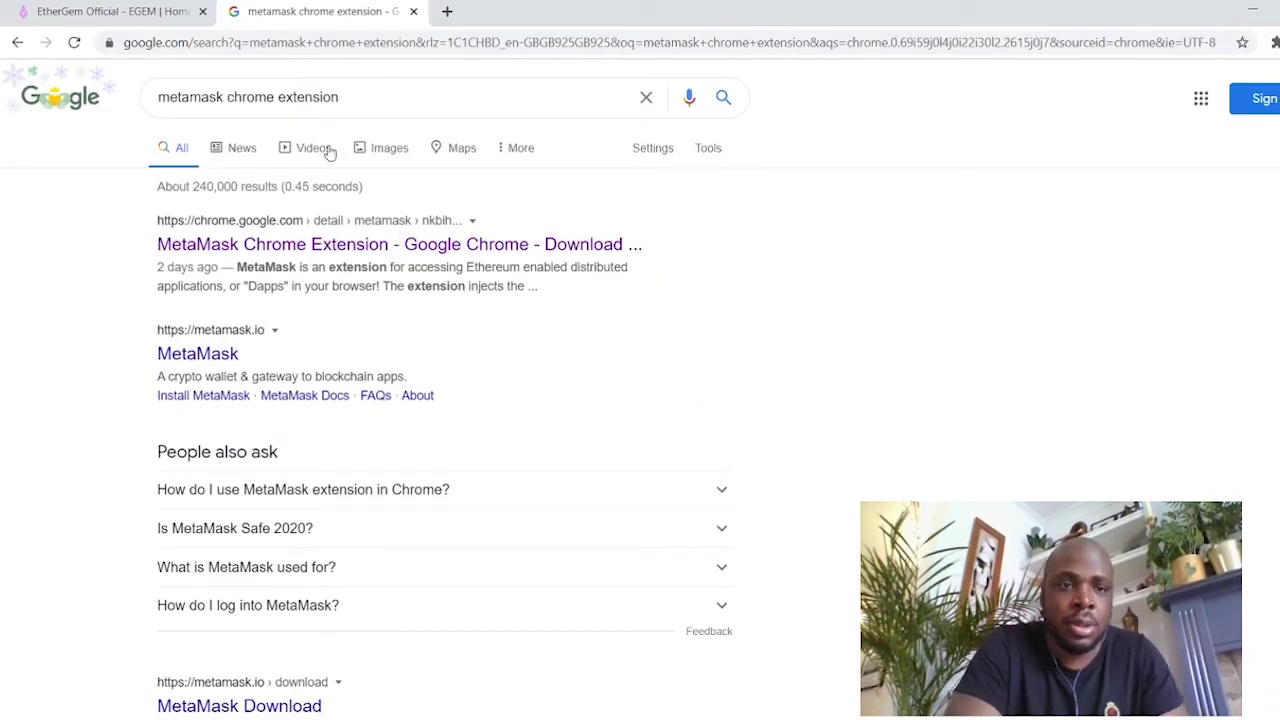
{"action": "left_click", "coordinate": [345, 248]}
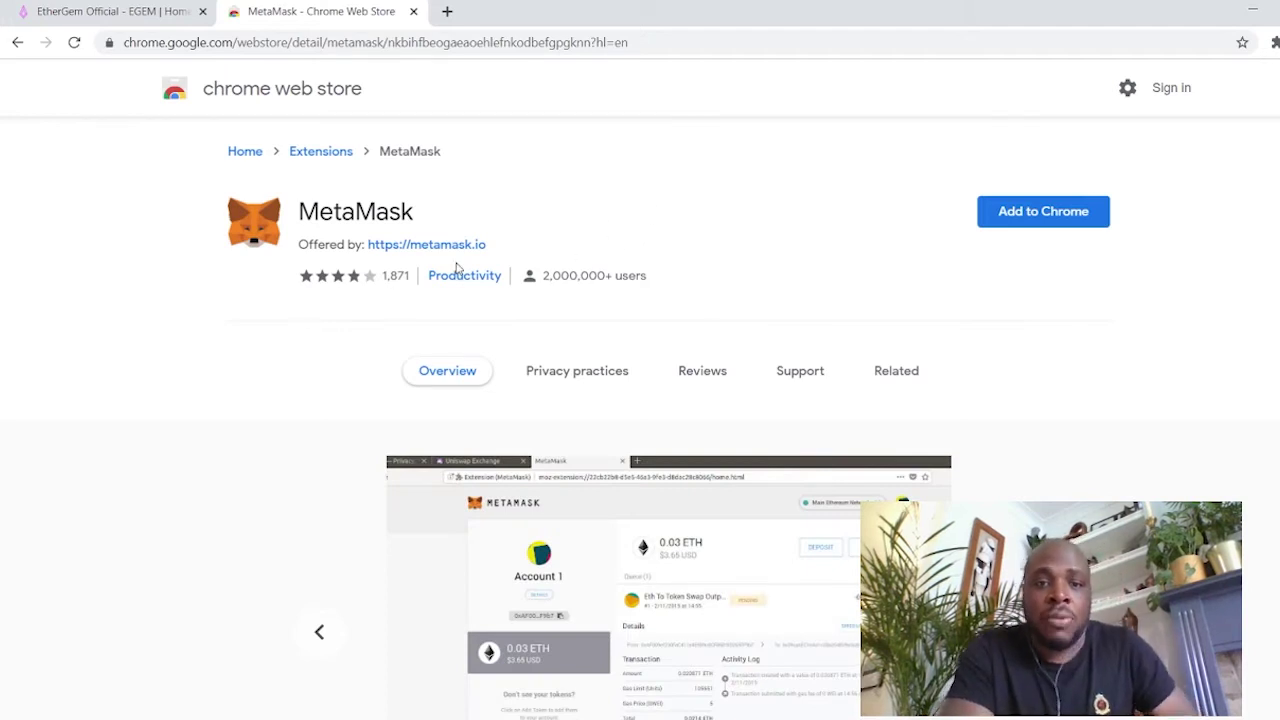
{"action": "left_click", "coordinate": [1064, 211]}
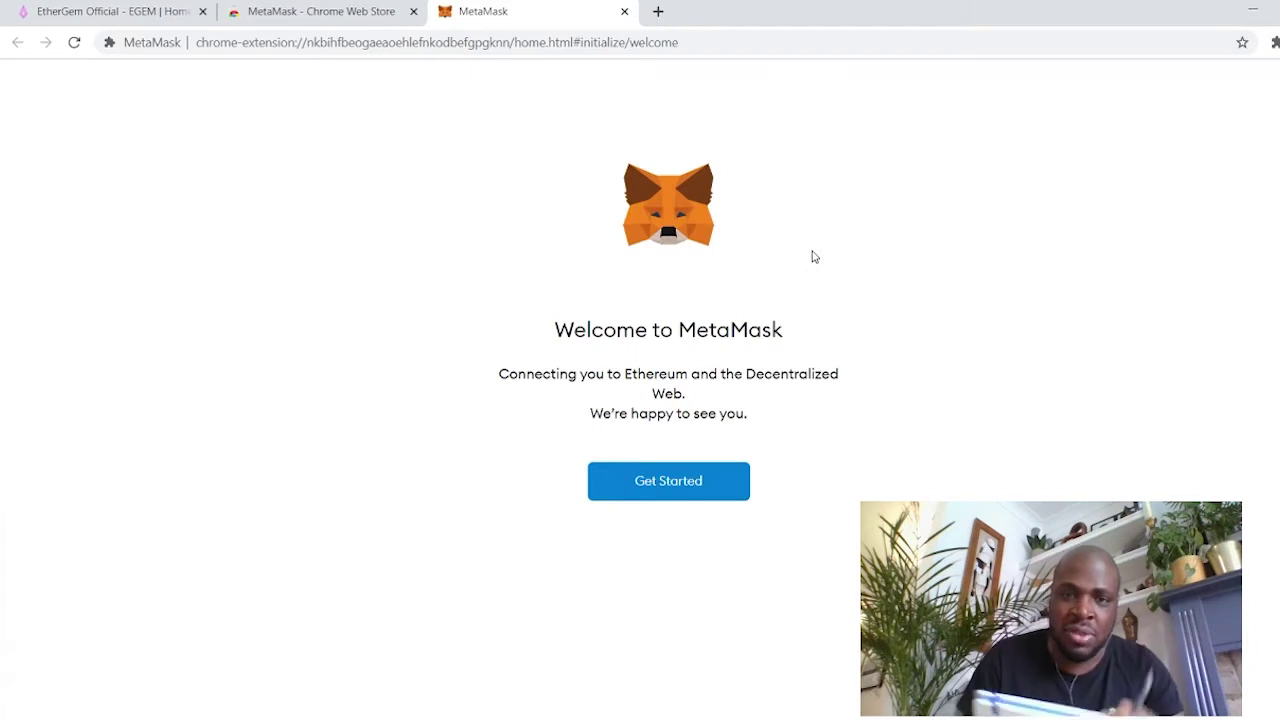
Start the MetaMask setup, choose to create a new wallet, and agree to share usage data
{"action": "left_click", "coordinate": [673, 483]}
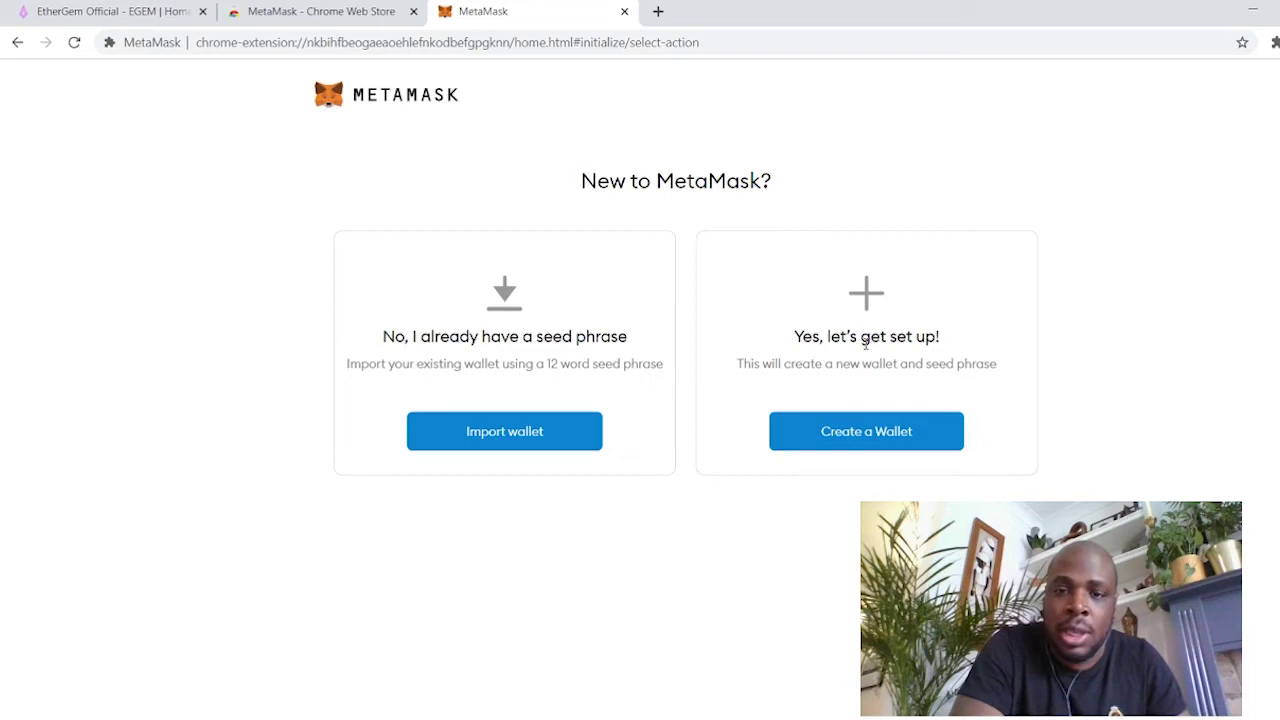
{"action": "left_click", "coordinate": [840, 440]}
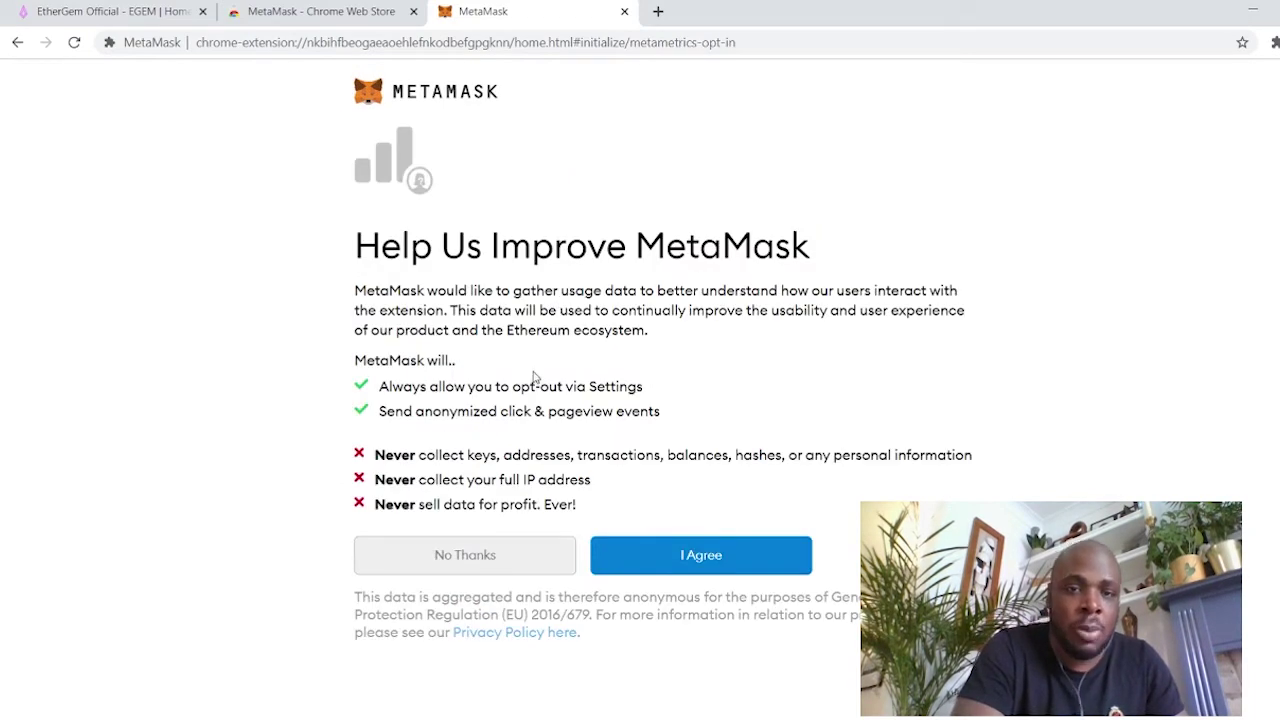
{"action": "left_click", "coordinate": [689, 555]}
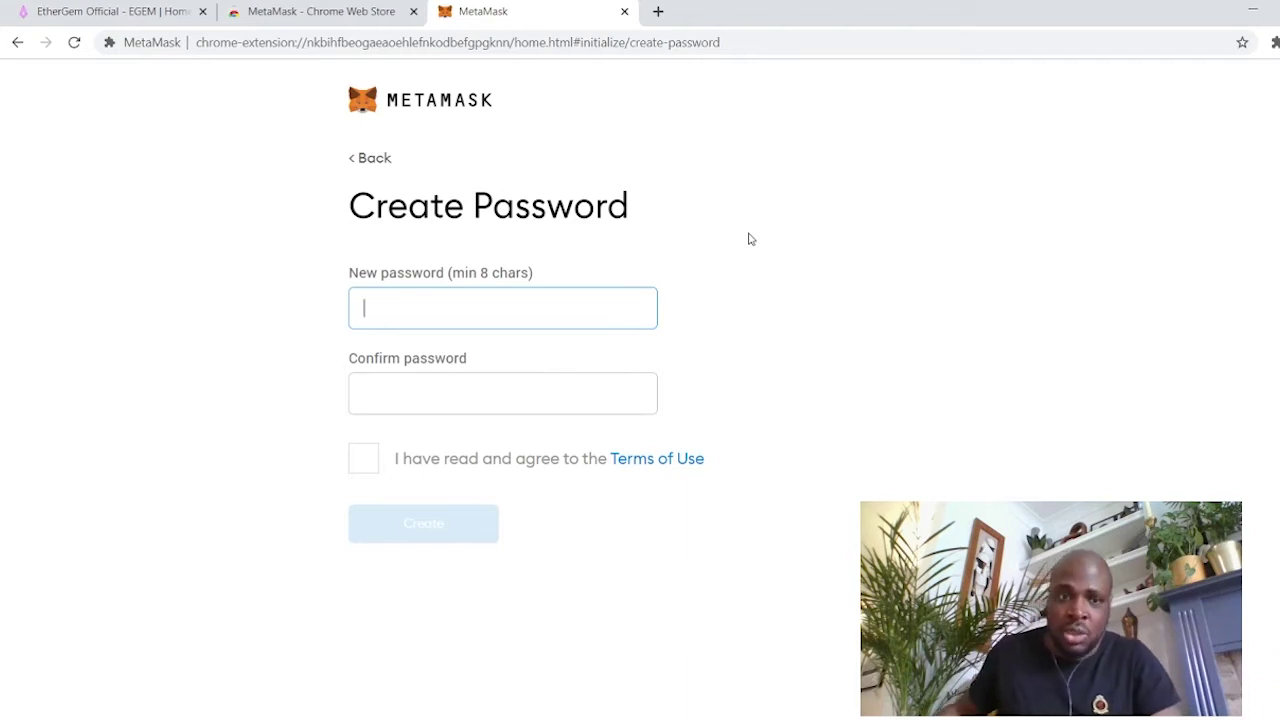
{"action": "type", "text": "*********"}
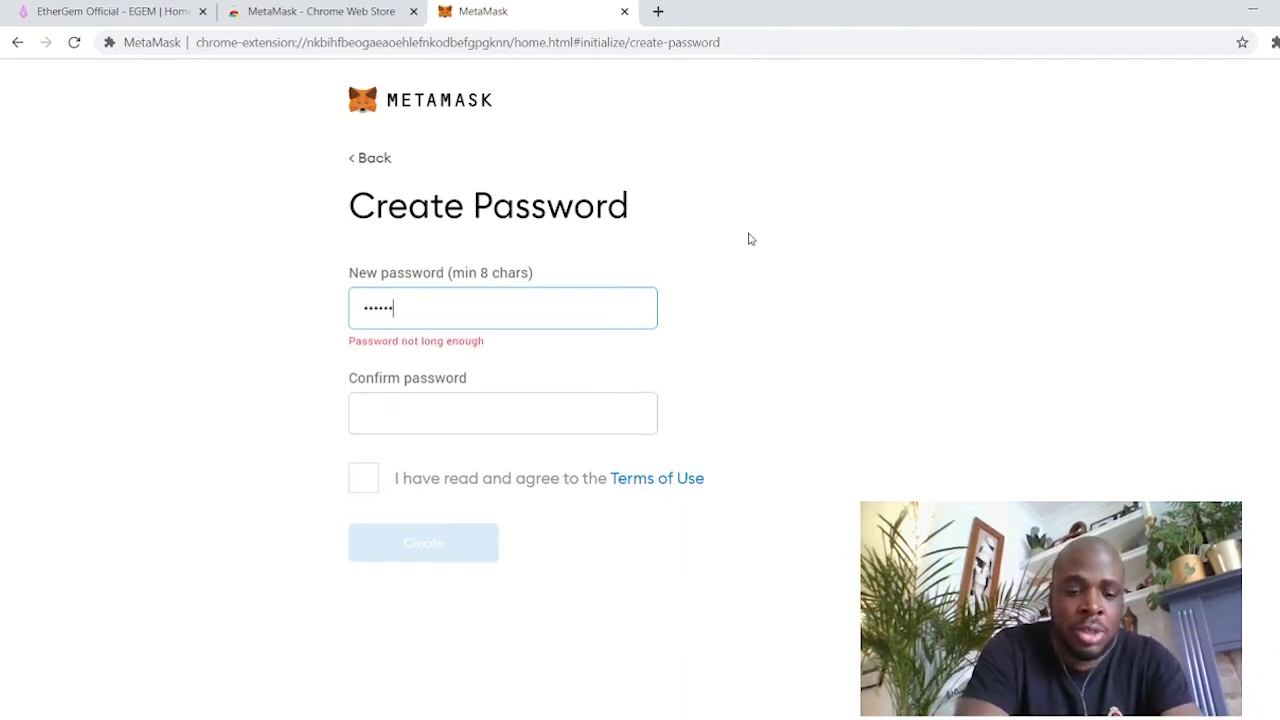
{"action": "key", "text": "BackSpace"}
{"action": "key", "text": "BackSpace"}
{"action": "key", "text": "BackSpace"}
{"action": "key", "text": "BackSpace"}
{"action": "key", "text": "BackSpace"}
{"action": "key", "text": "BackSpace"}
{"action": "key", "text": "BackSpace"}
{"action": "key", "text": "BackSpace"}
{"action": "key", "text": "BackSpace"}
{"action": "type", "text": "****"}
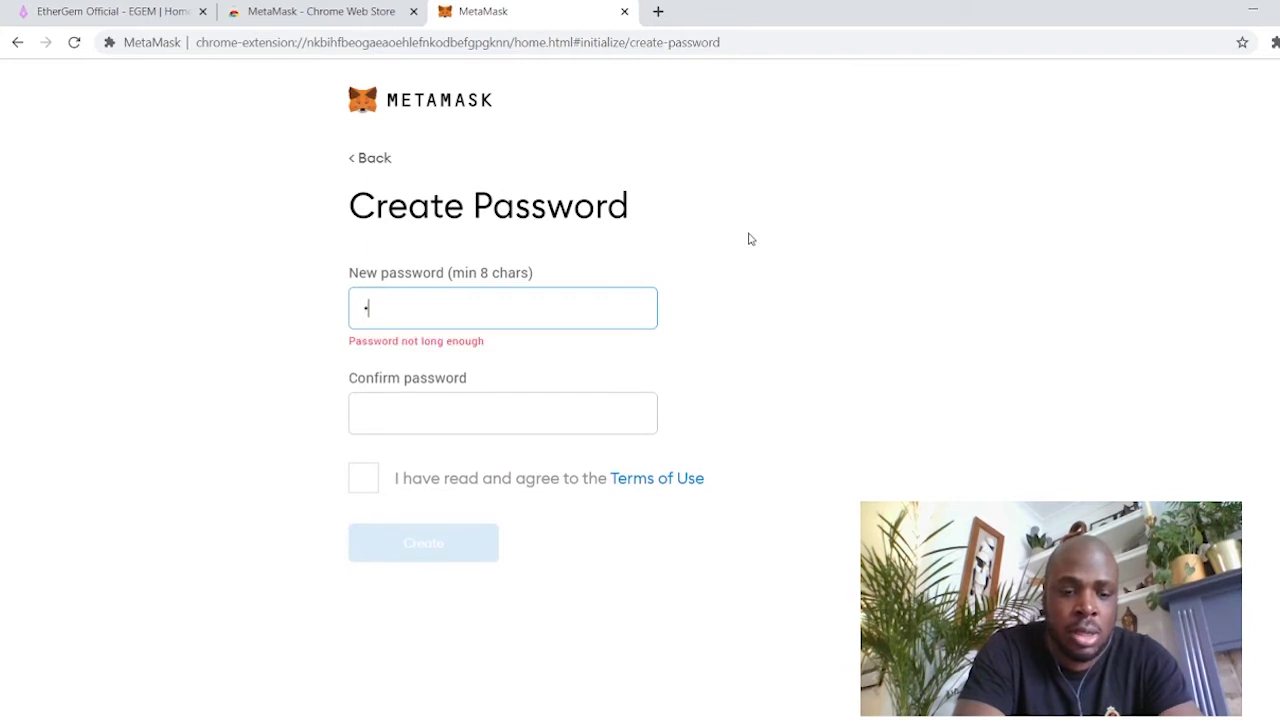
{"action": "key", "text": "BackSpace"}
{"action": "key", "text": "BackSpace"}
{"action": "key", "text": "BackSpace"}
{"action": "key", "text": "BackSpace"}
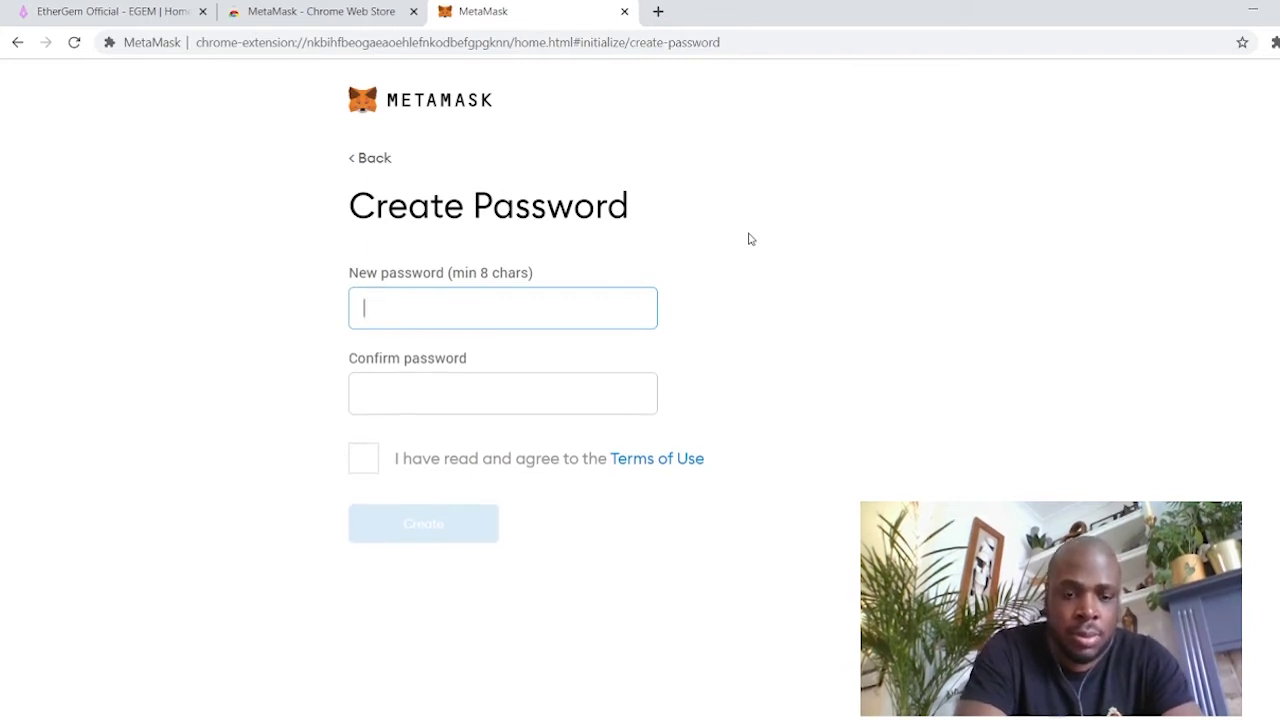
Enter and confirm the new wallet password, accept the Terms of Use, and create the wallet
{"action": "type", "text": "*********"}
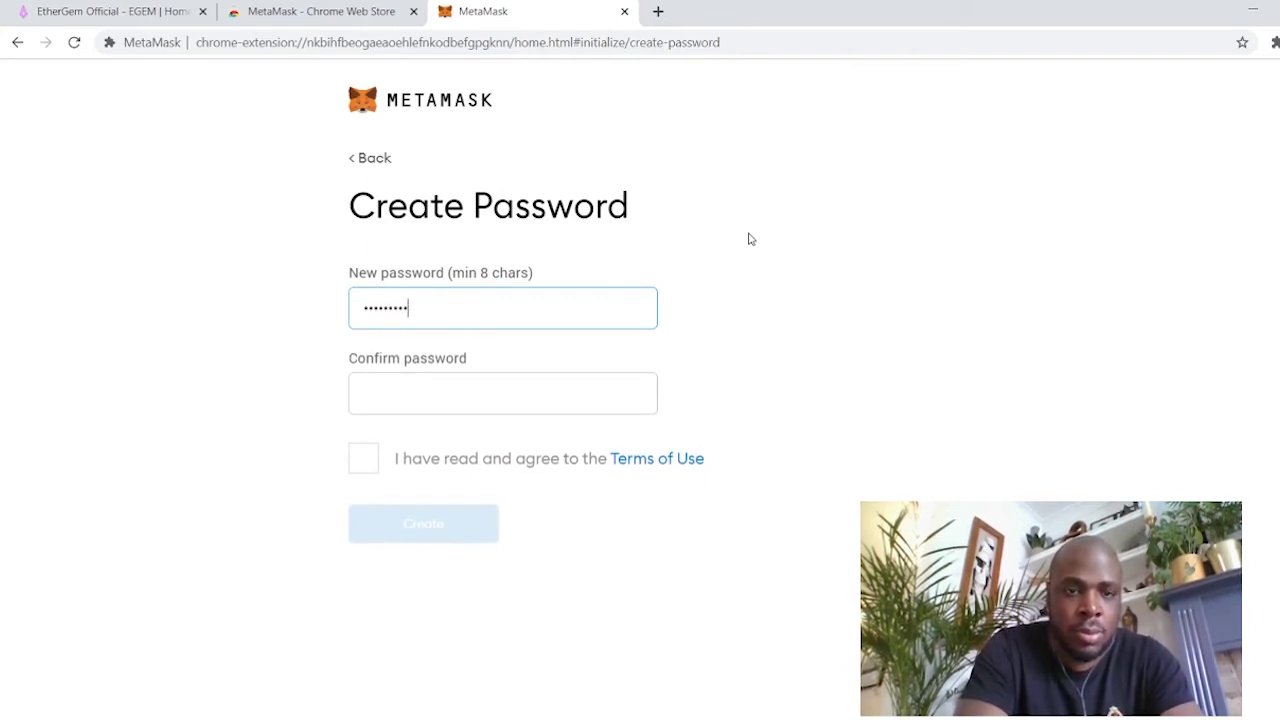
{"action": "key", "text": "Tab"}
{"action": "type", "text": "*********"}
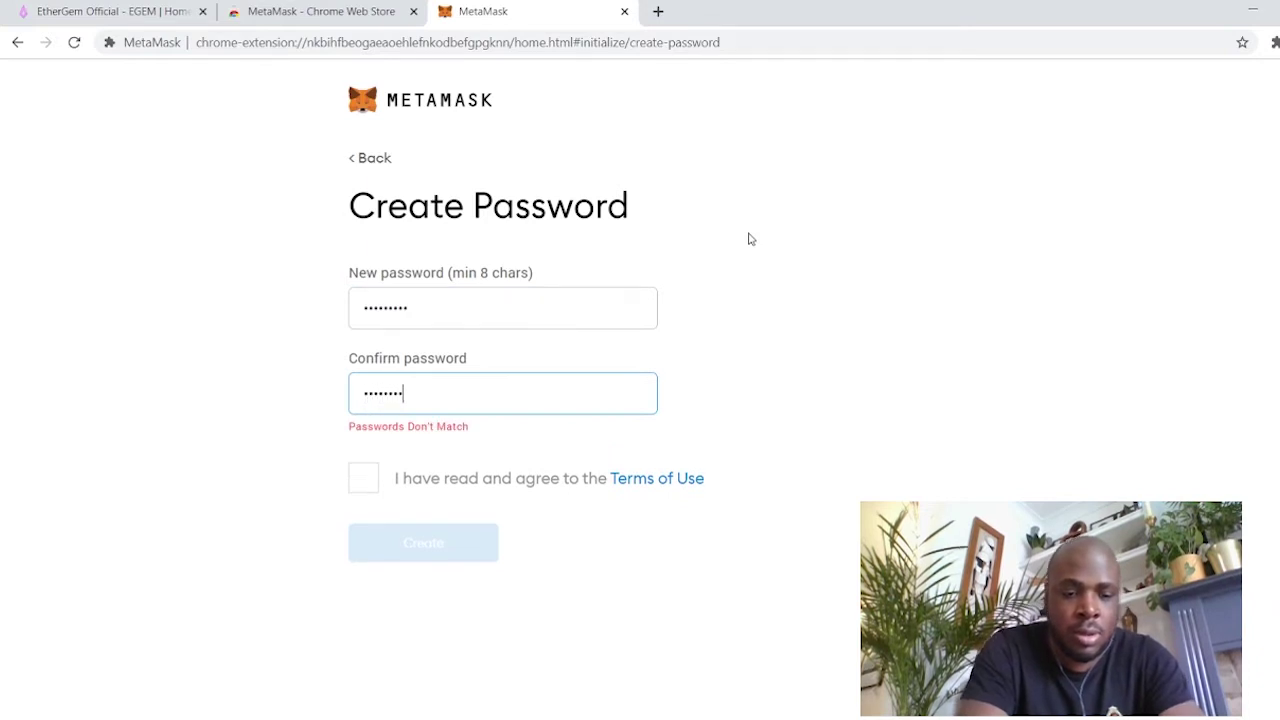
{"action": "left_click", "coordinate": [388, 463]}
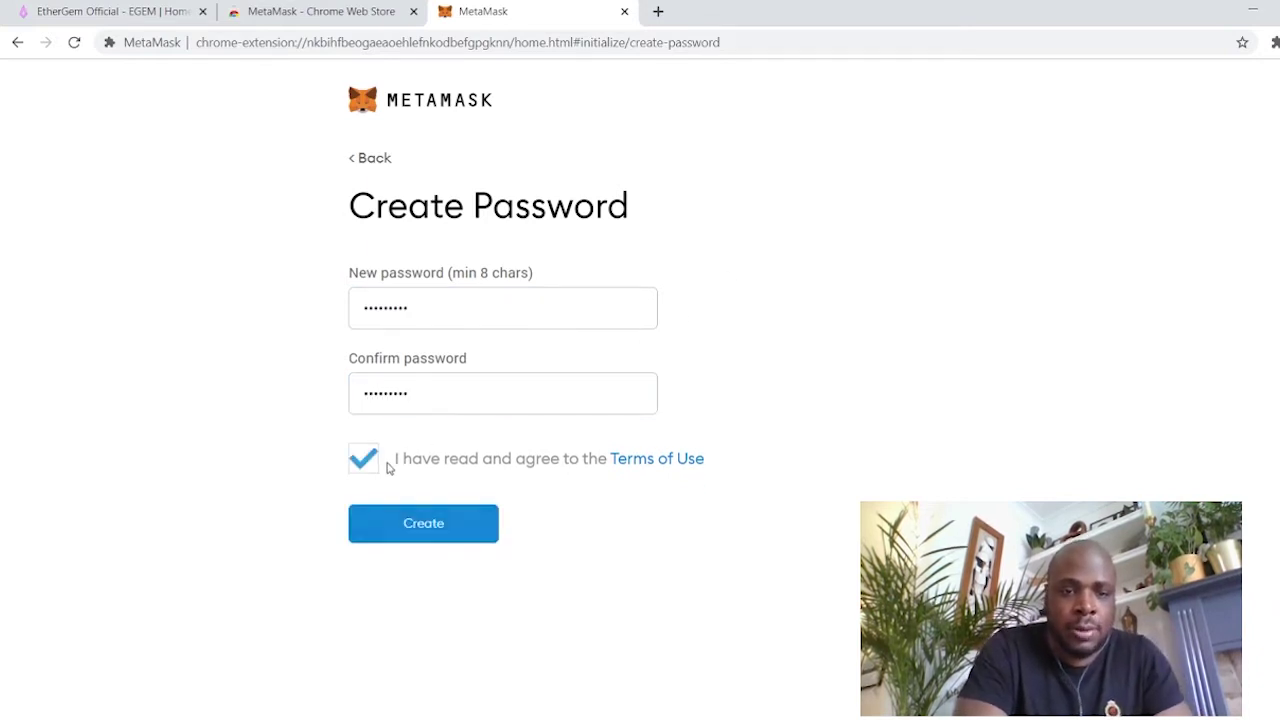
{"action": "left_click", "coordinate": [449, 527]}
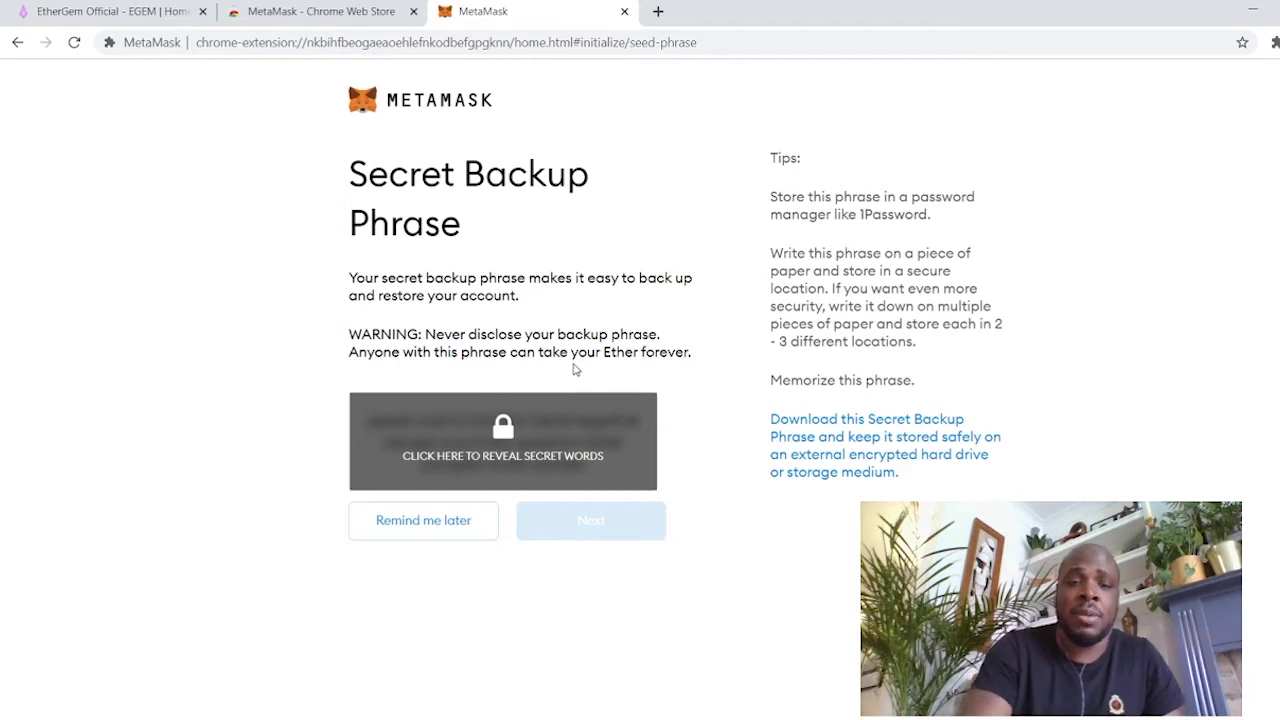
Reveal the secret backup phrase and confirm it by selecting all of its words in the original order
{"action": "left_click", "coordinate": [528, 420]}
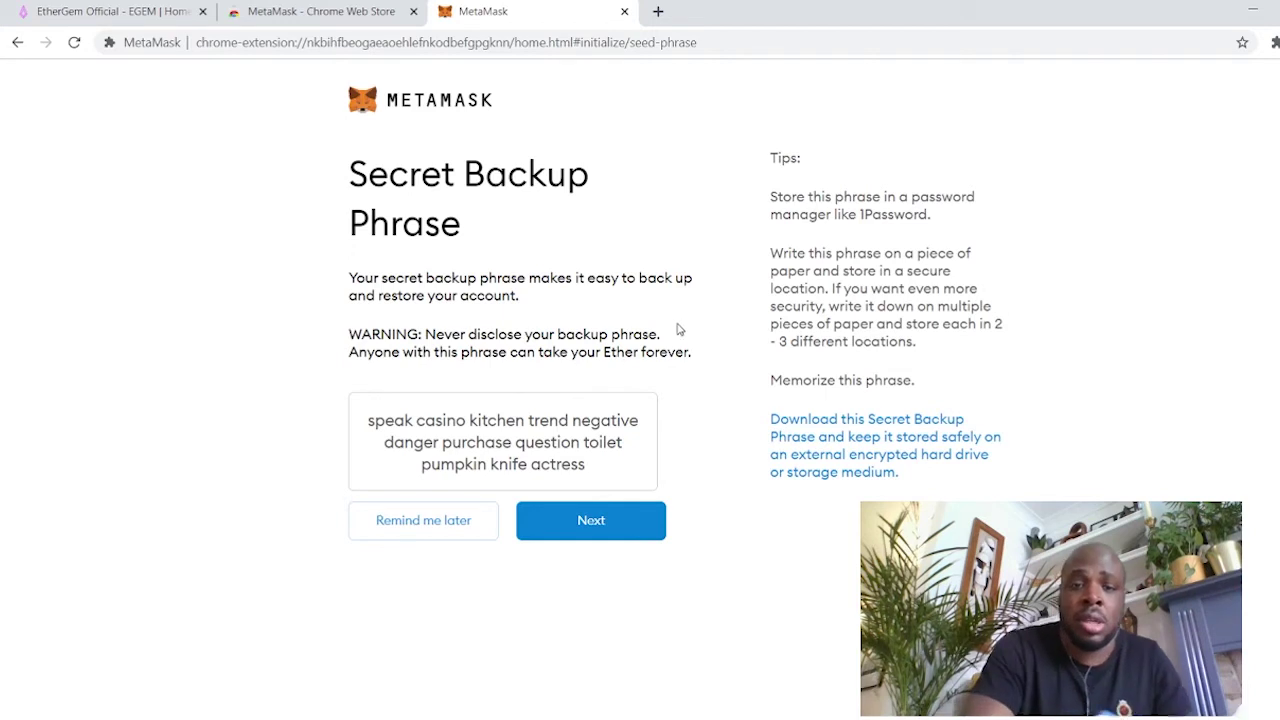
{"action": "left_click", "coordinate": [563, 534]}
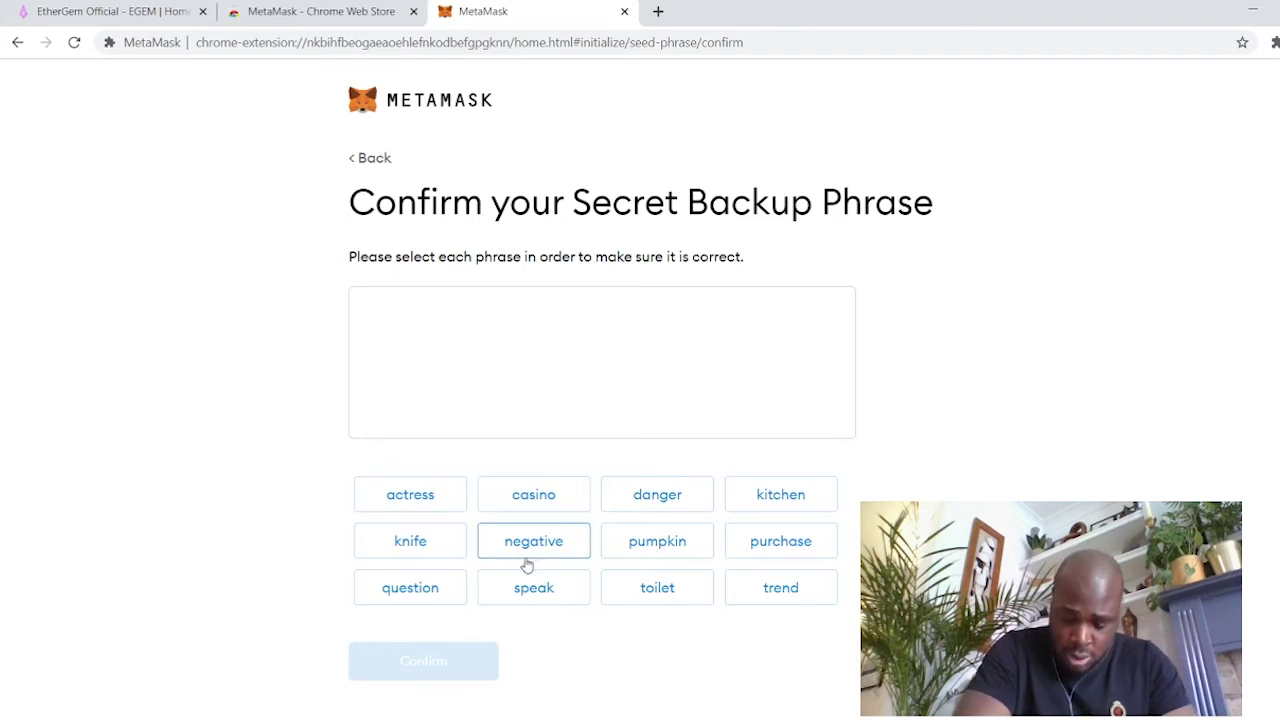
{"action": "left_click", "coordinate": [526, 596]}
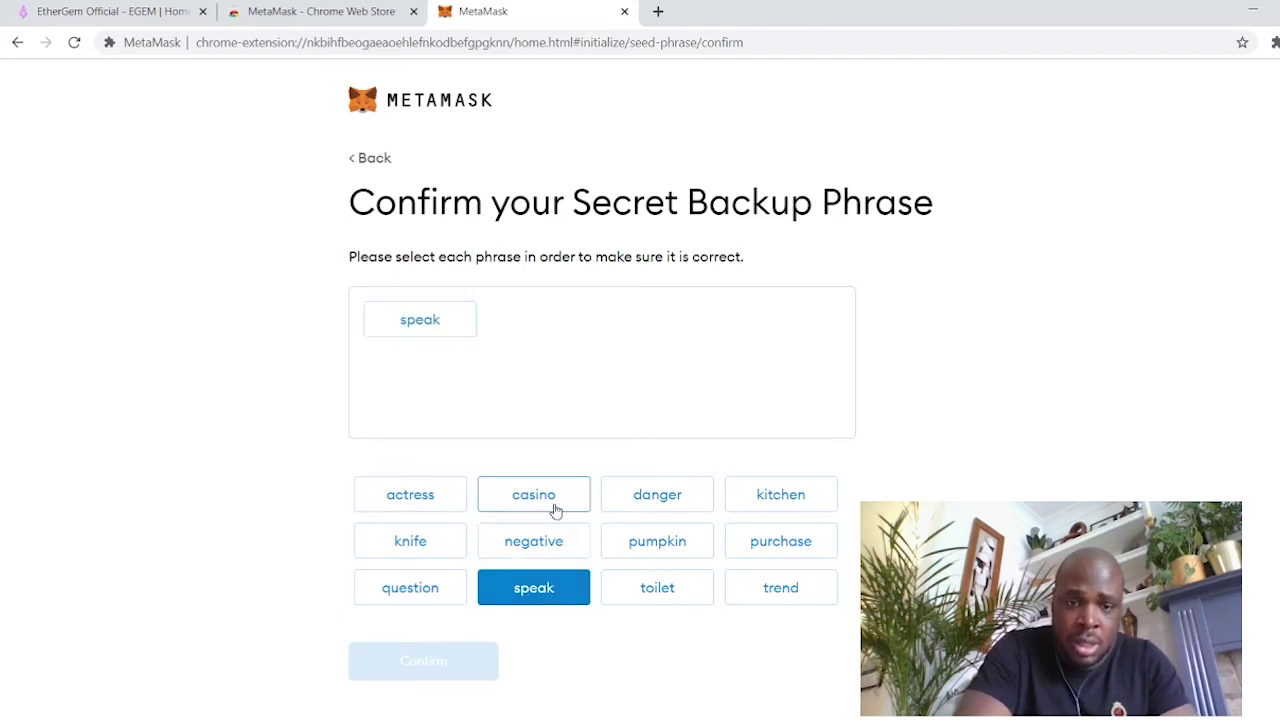
{"action": "left_click", "coordinate": [548, 503]}
{"action": "left_click", "coordinate": [752, 497]}
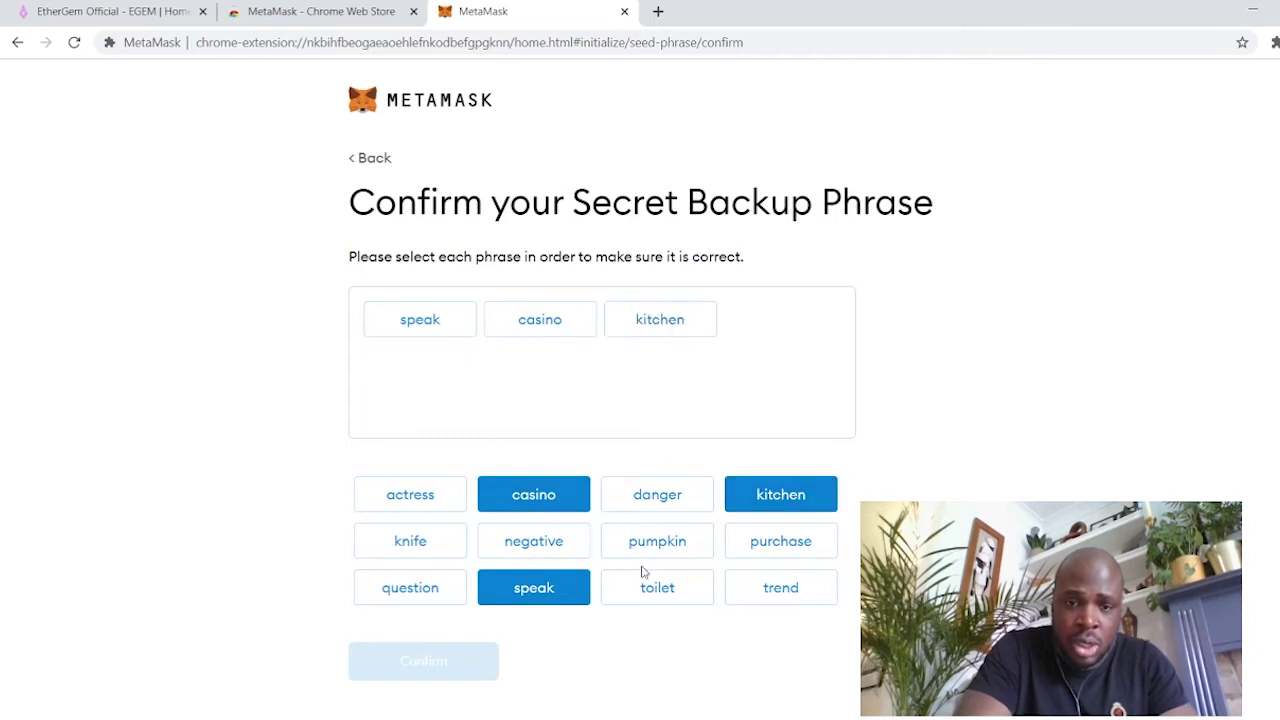
{"action": "left_click", "coordinate": [760, 603]}
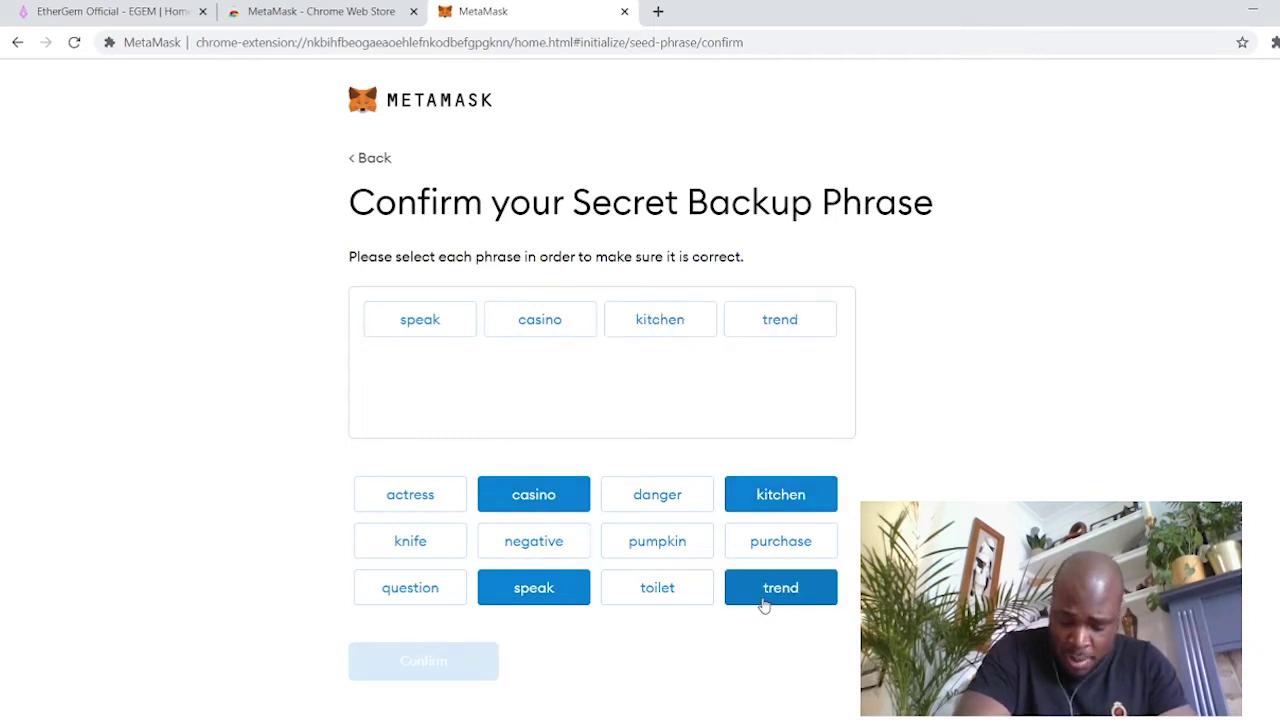
{"action": "left_click", "coordinate": [545, 553]}
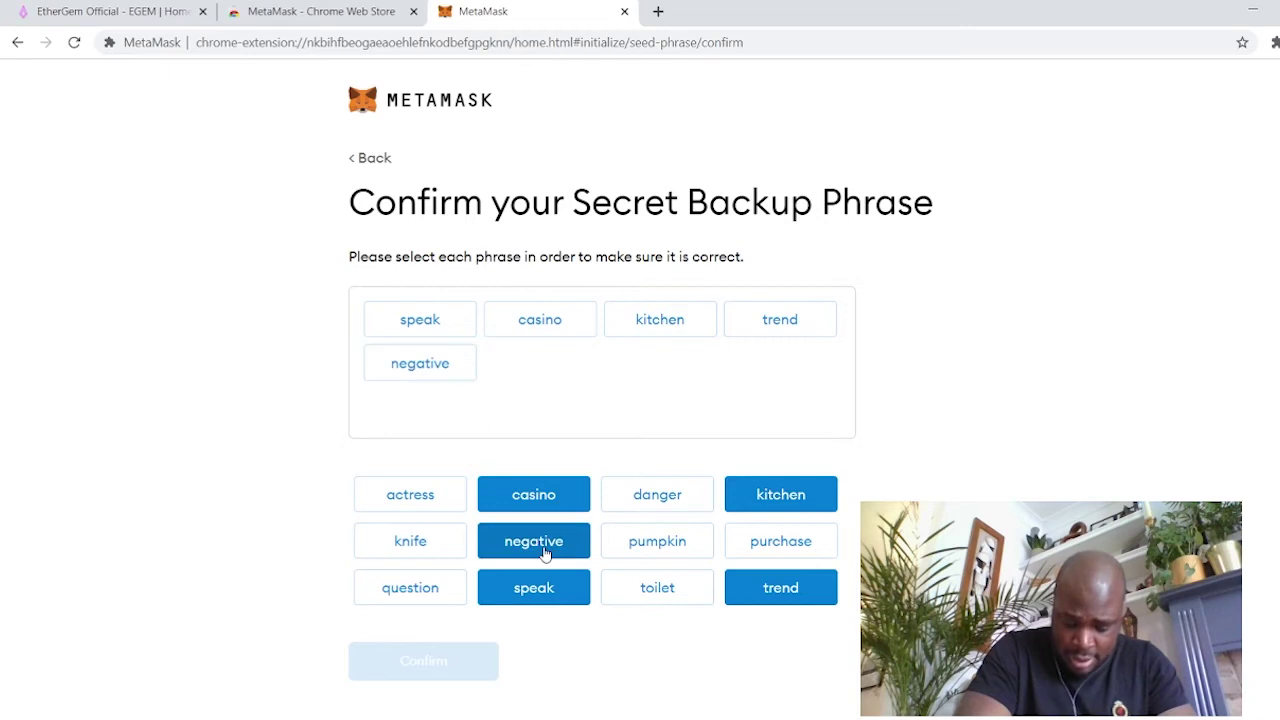
{"action": "left_click", "coordinate": [654, 509]}
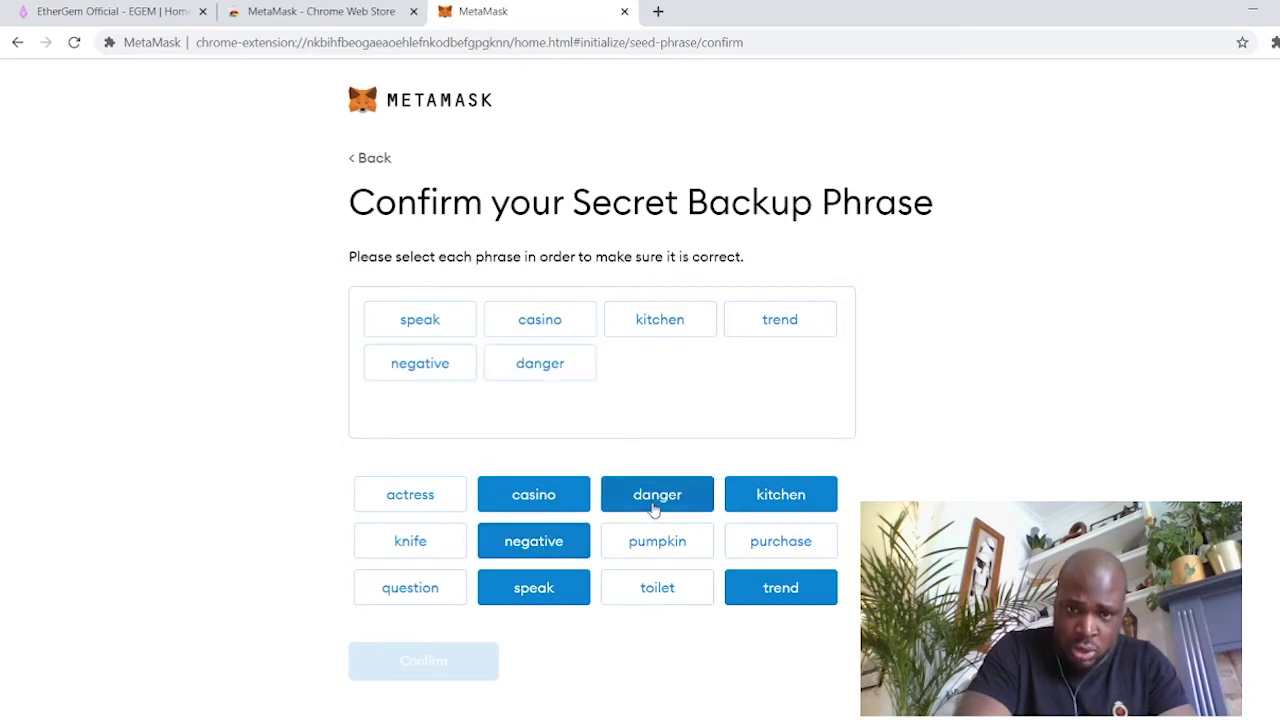
{"action": "left_click", "coordinate": [772, 556]}
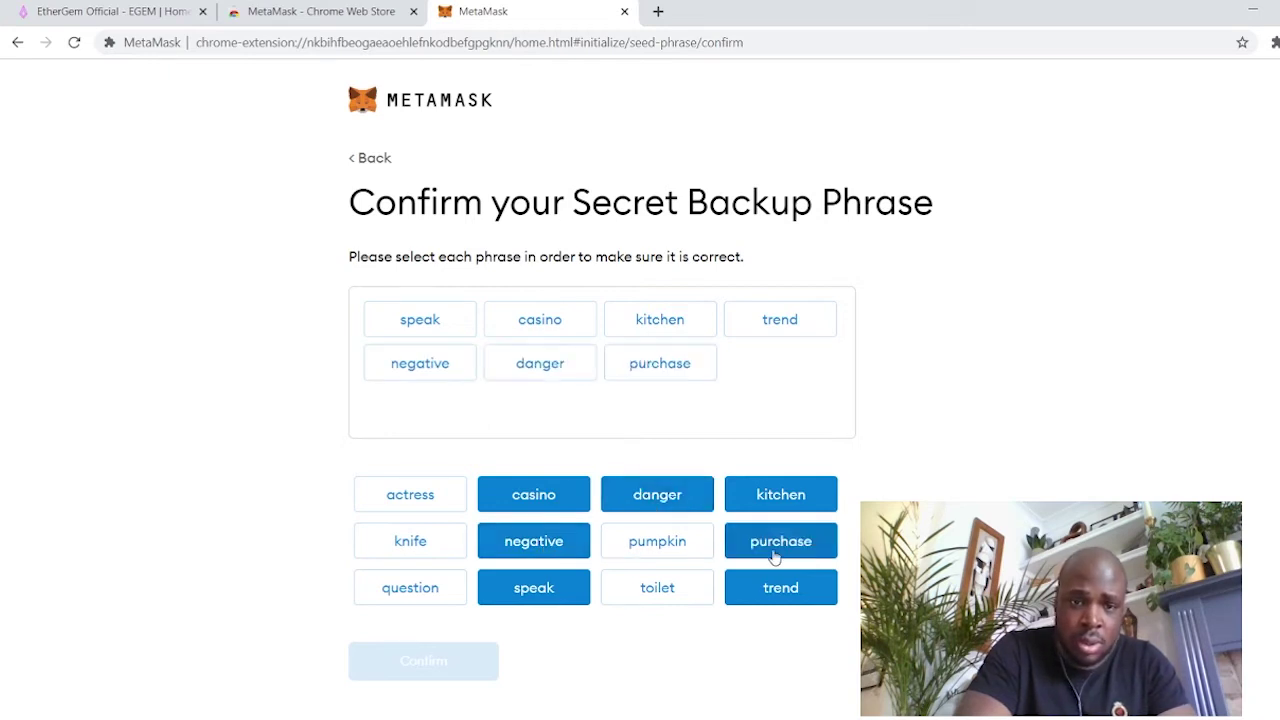
{"action": "left_click", "coordinate": [418, 595]}
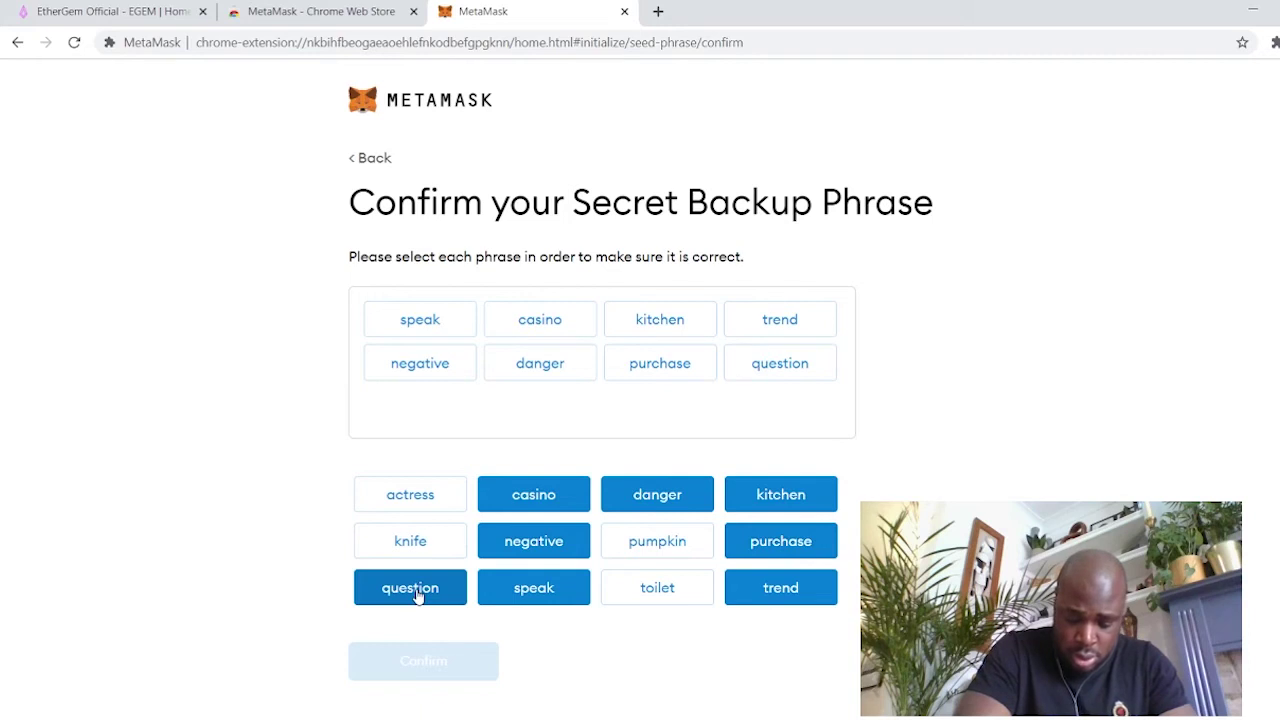
{"action": "left_click", "coordinate": [655, 588]}
{"action": "left_click", "coordinate": [657, 541]}
{"action": "left_click", "coordinate": [410, 541]}
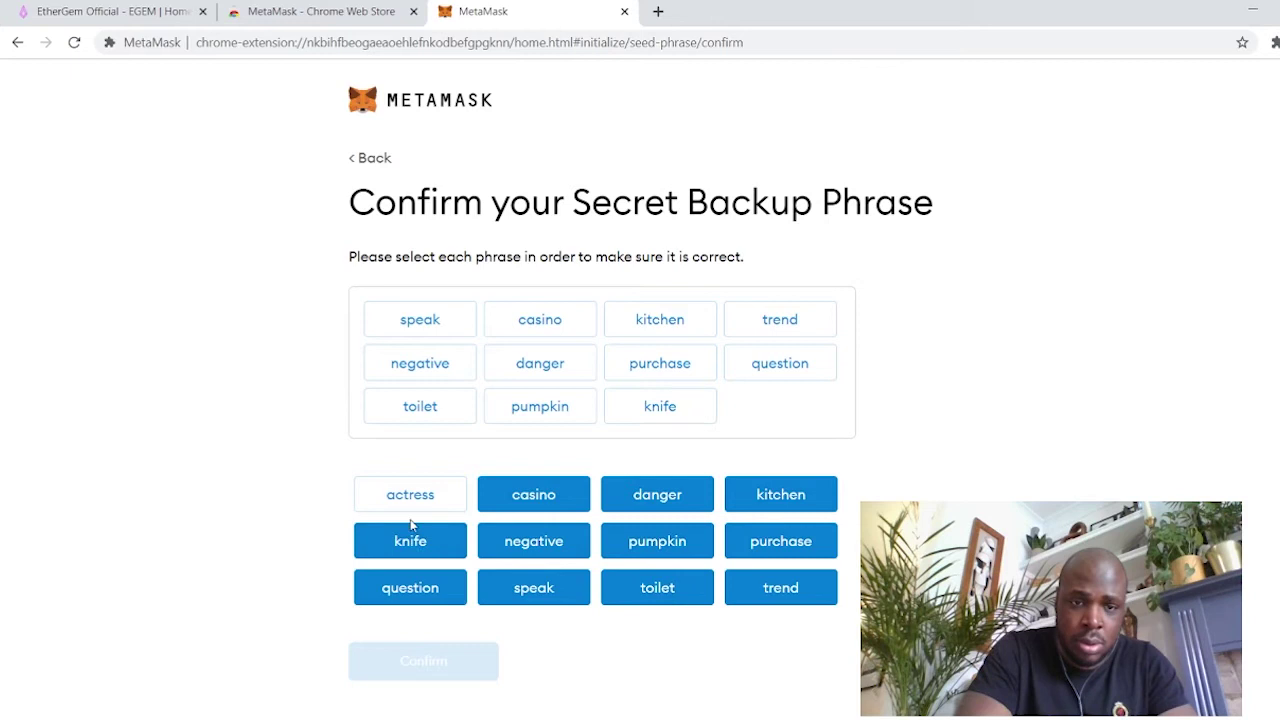
{"action": "left_click", "coordinate": [407, 505]}
{"action": "left_click", "coordinate": [448, 665]}
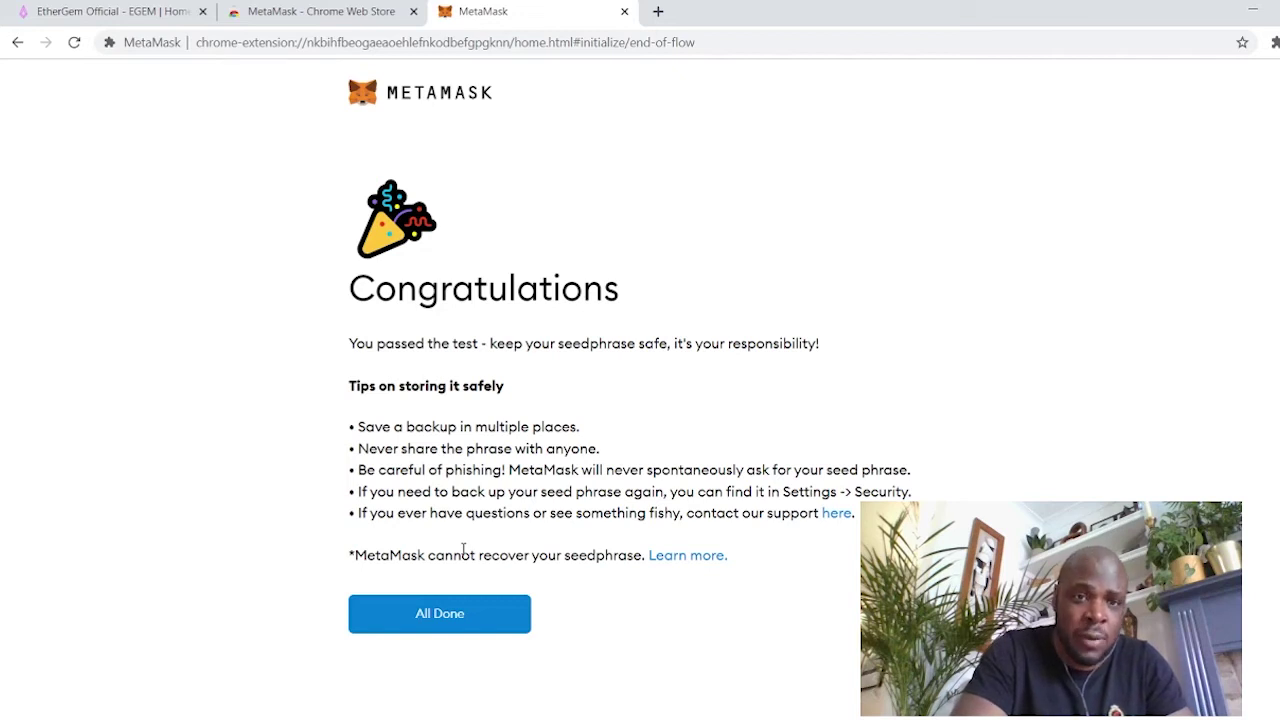
Finish the wallet setup and dismiss the token swapping announcement
{"action": "left_click", "coordinate": [466, 626]}
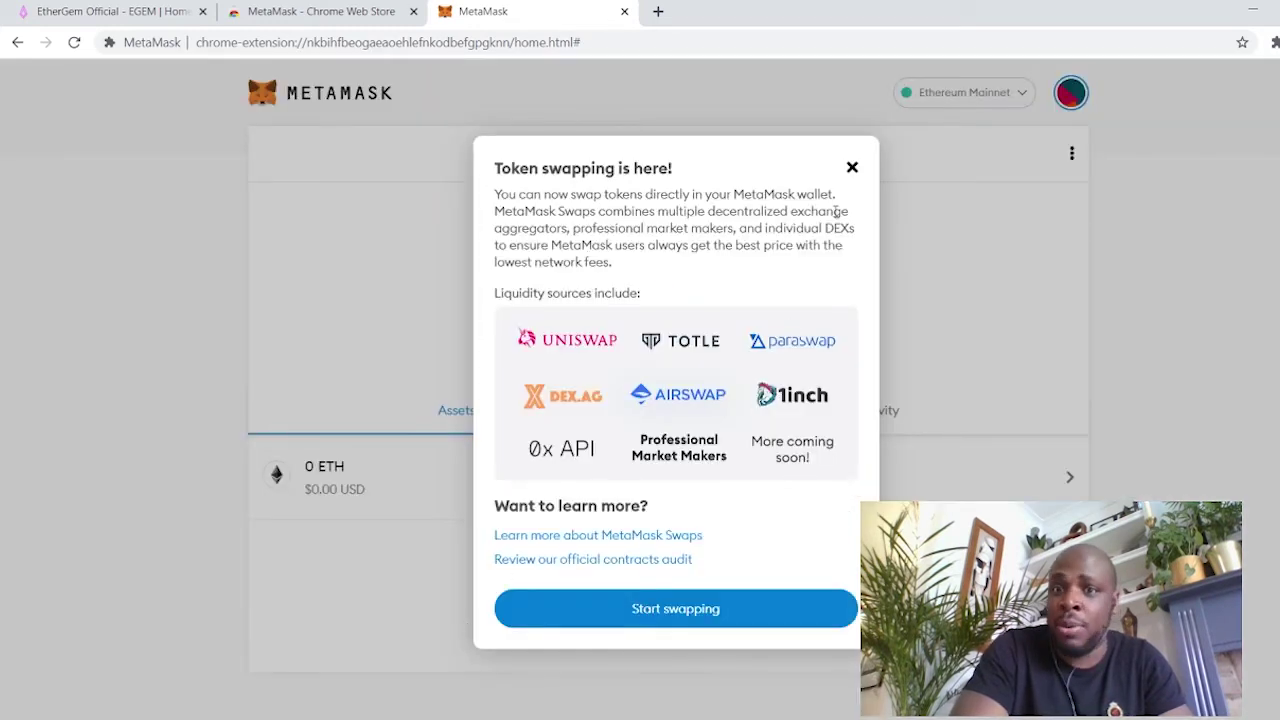
{"action": "left_click", "coordinate": [853, 168]}
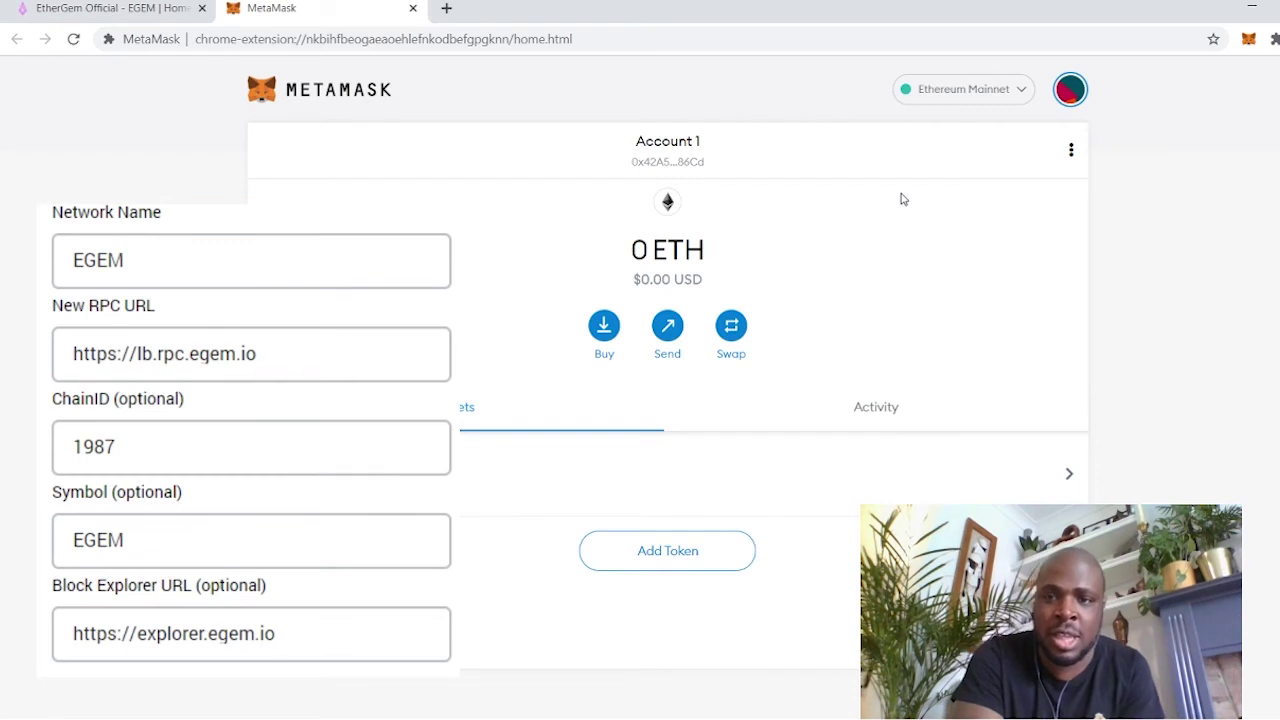
Open the wallet's network settings and start adding a custom network
{"action": "left_click", "coordinate": [1070, 93]}
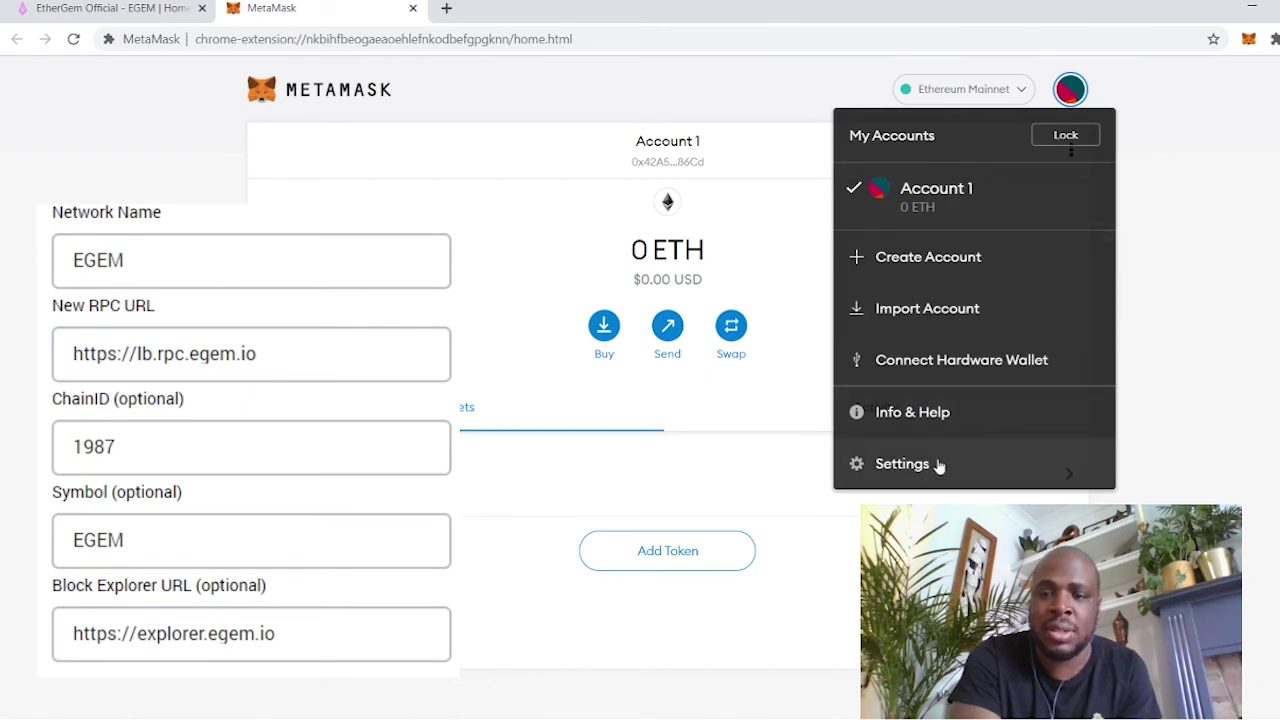
{"action": "left_click", "coordinate": [903, 464]}
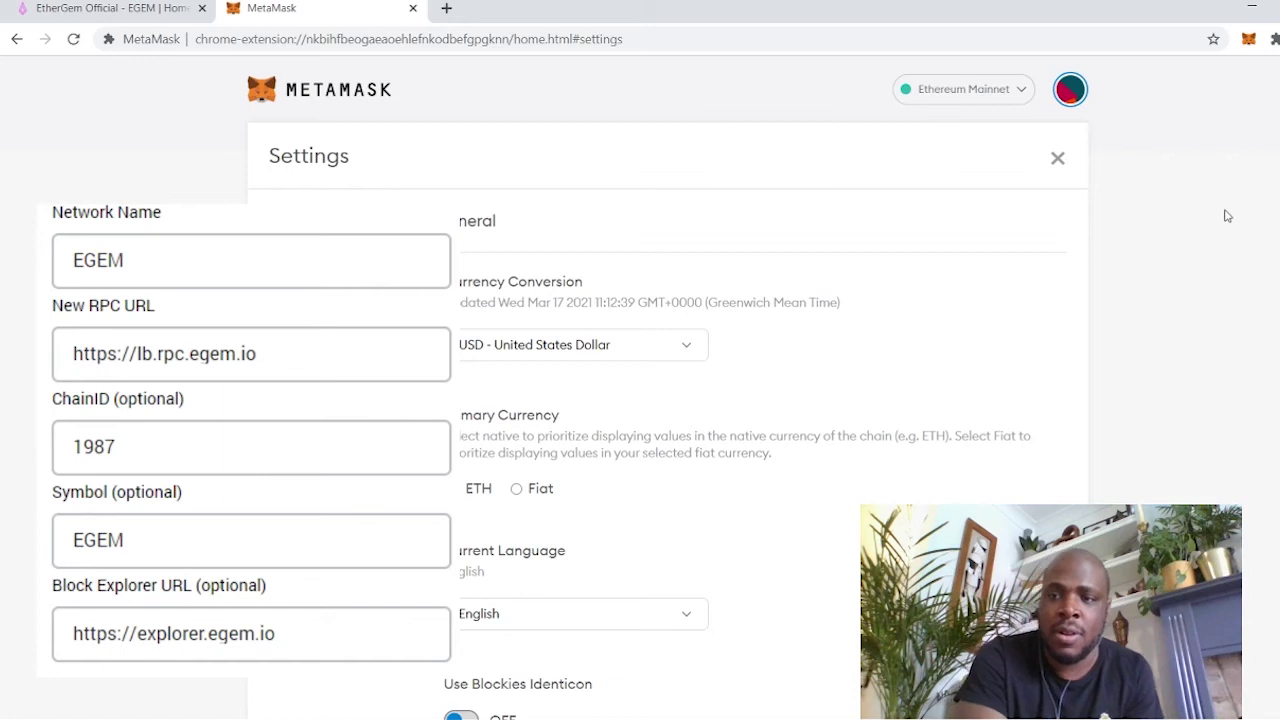
{"action": "scroll", "coordinate": [668, 388], "scroll_direction": "down", "scroll_amount": 3}
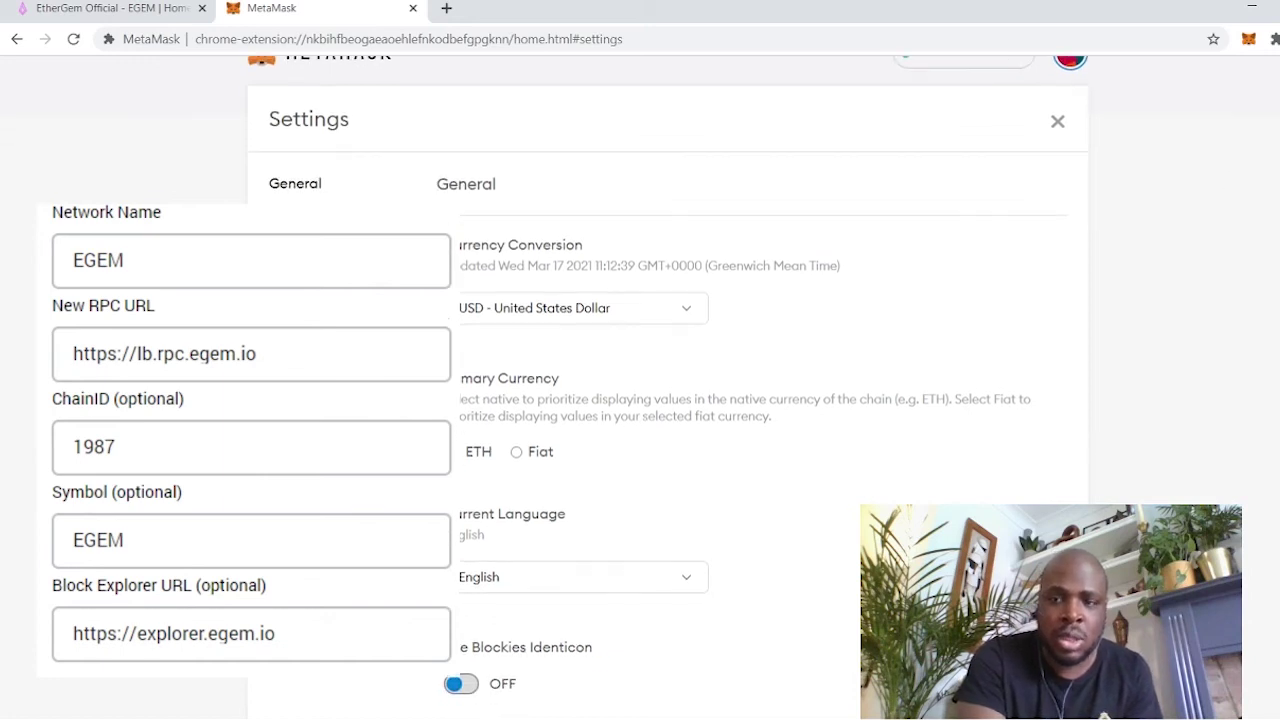
{"action": "scroll", "coordinate": [668, 388], "scroll_direction": "down", "scroll_amount": 1}
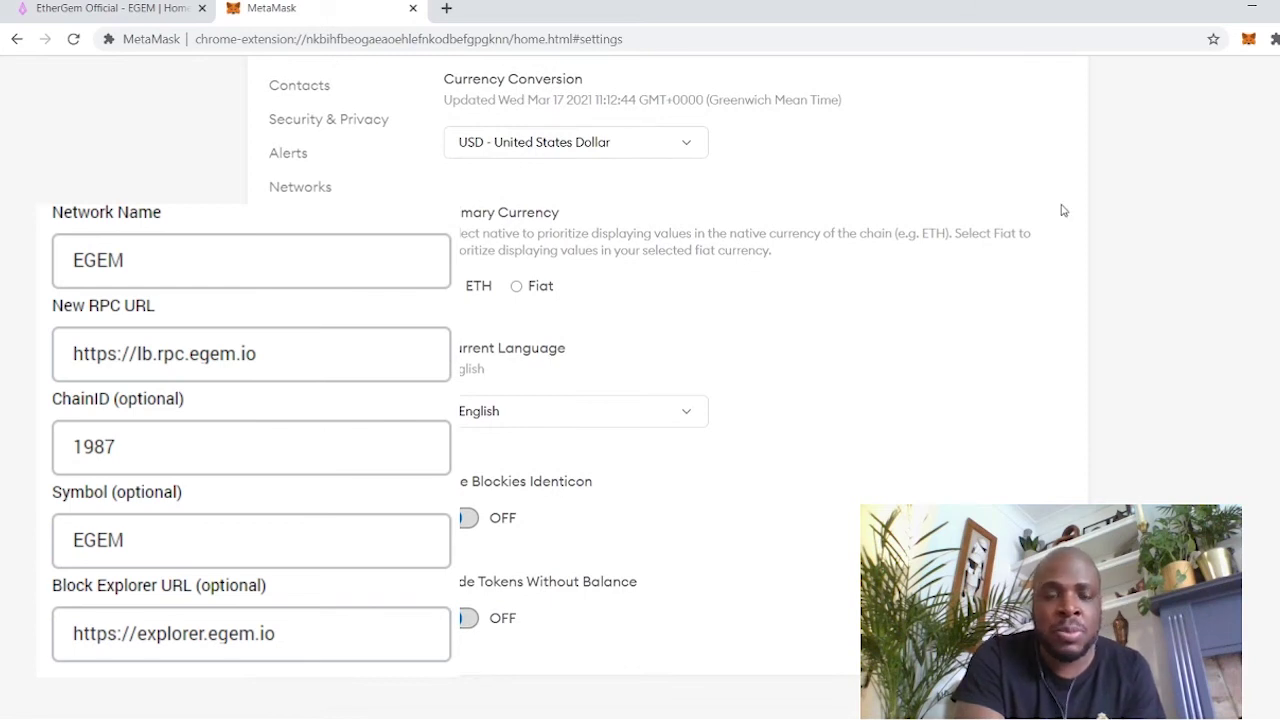
{"action": "left_click", "coordinate": [302, 188]}
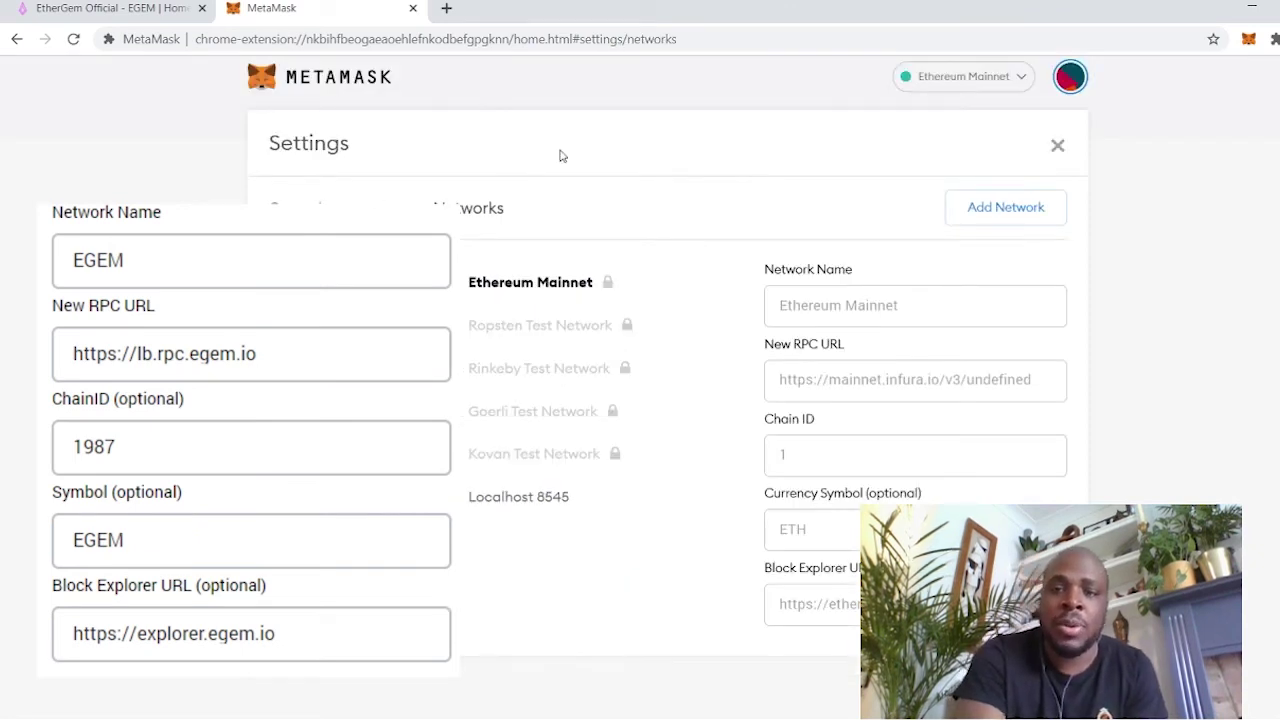
{"action": "left_click", "coordinate": [988, 213]}
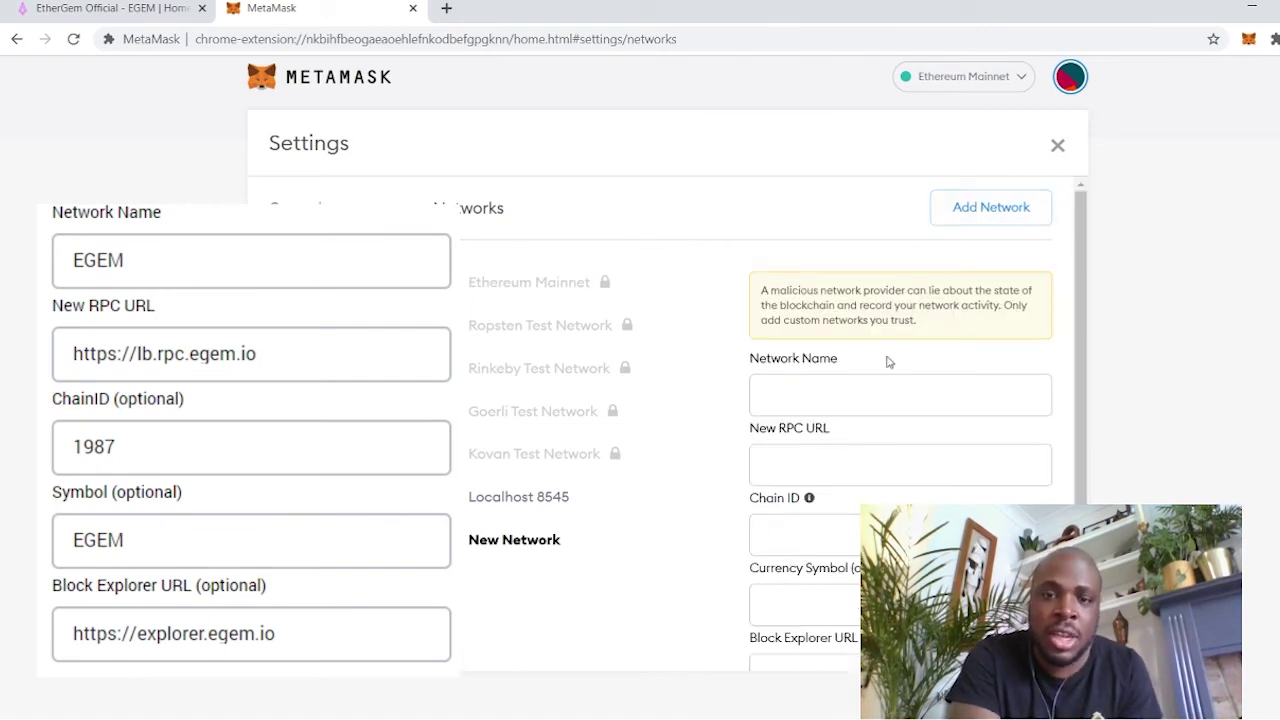
{"action": "left_click", "coordinate": [840, 400]}
{"action": "type", "text": "EGEM"}
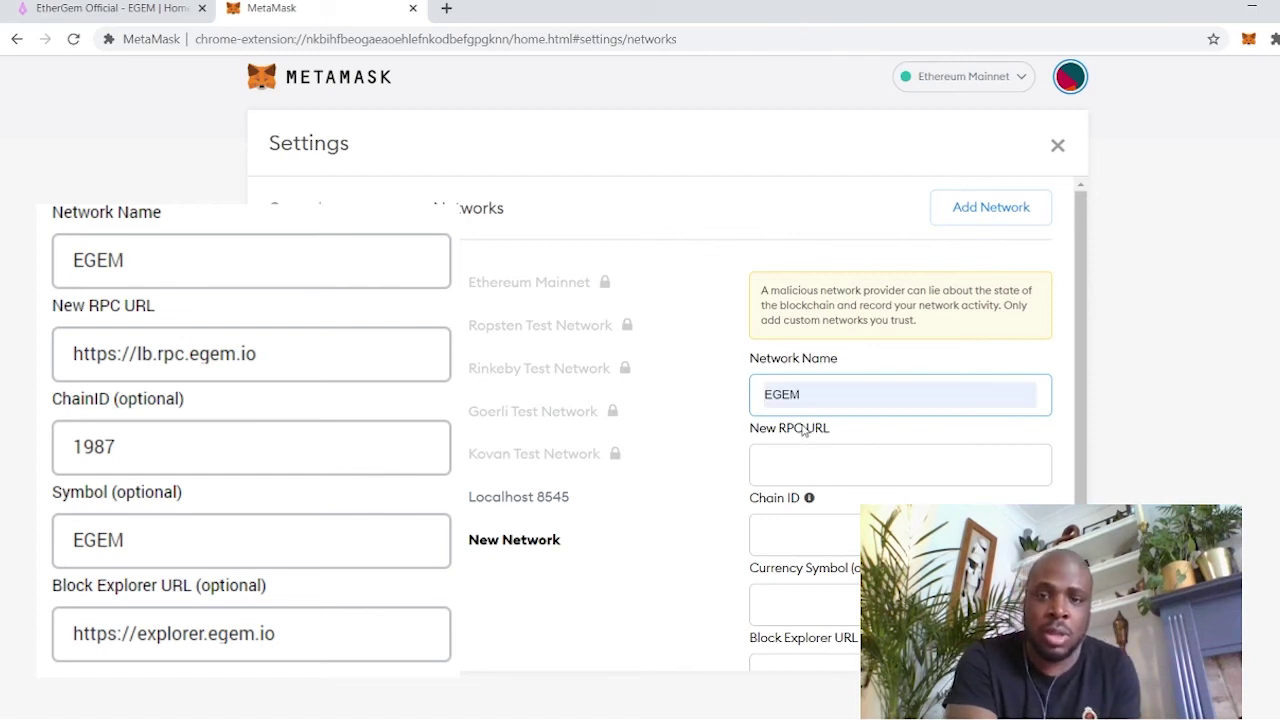
{"action": "left_click", "coordinate": [763, 459]}
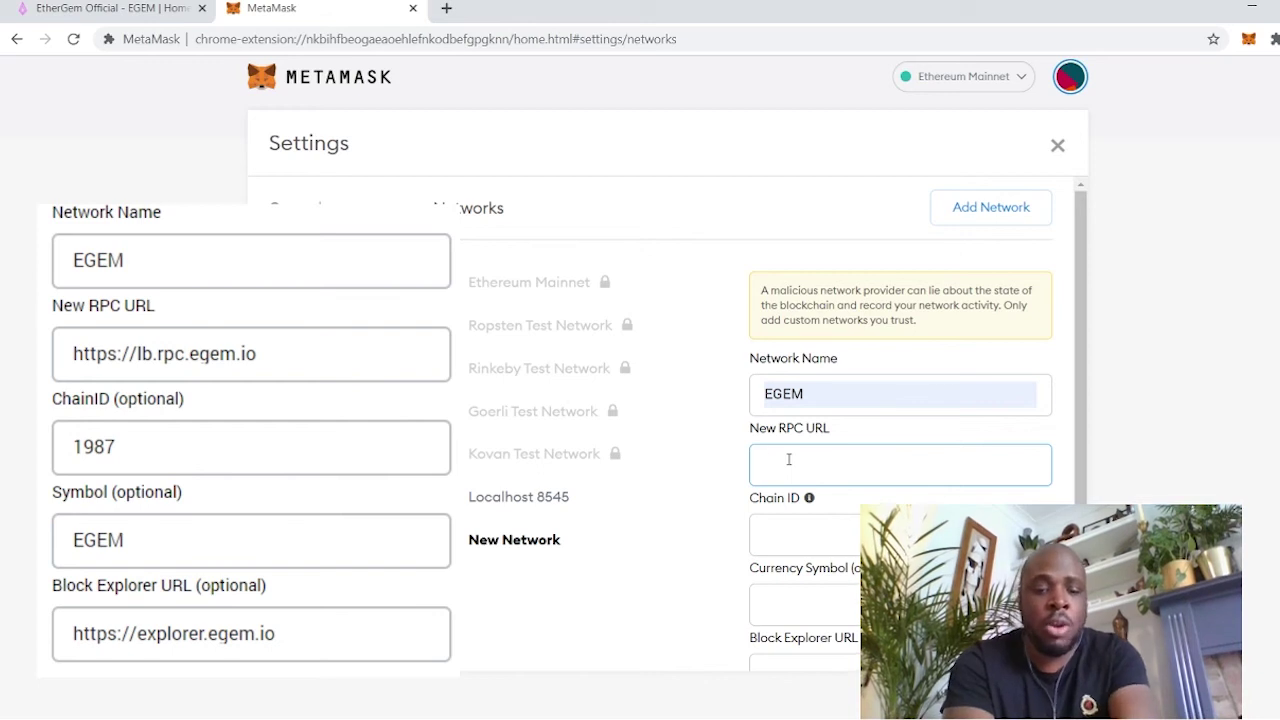
{"action": "type", "text": "h"}
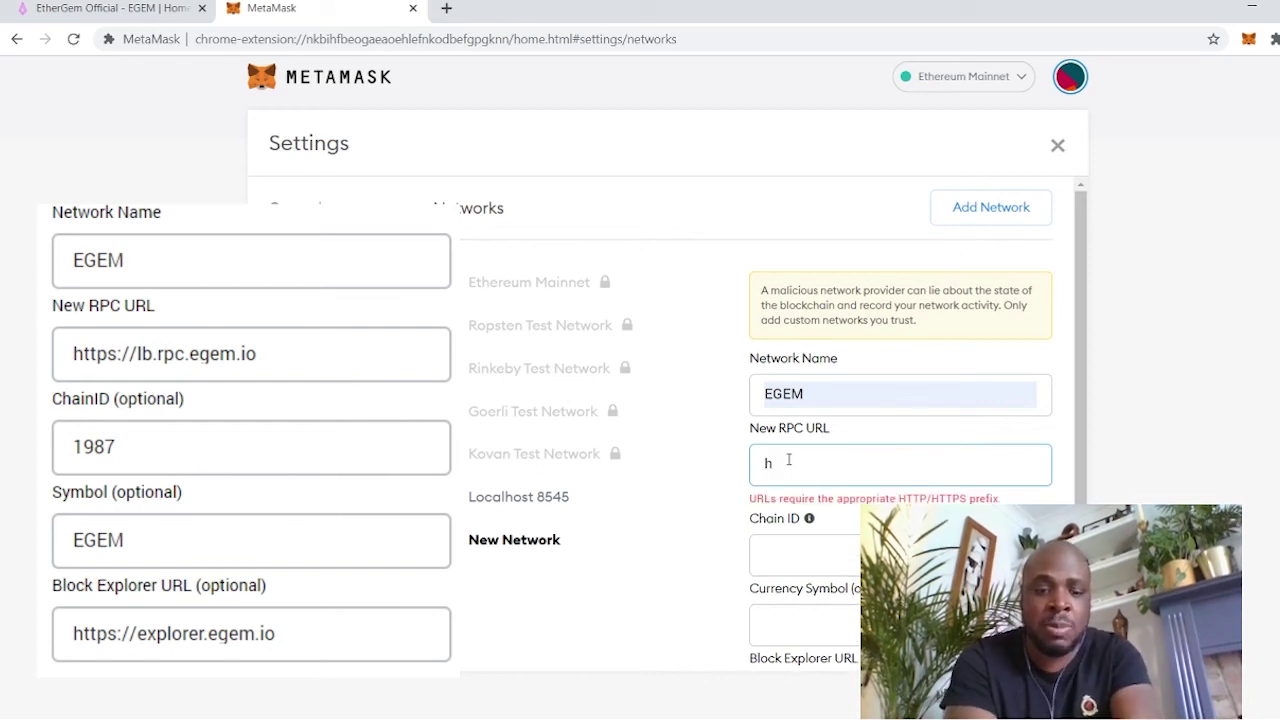
{"action": "type", "text": "ttps"}
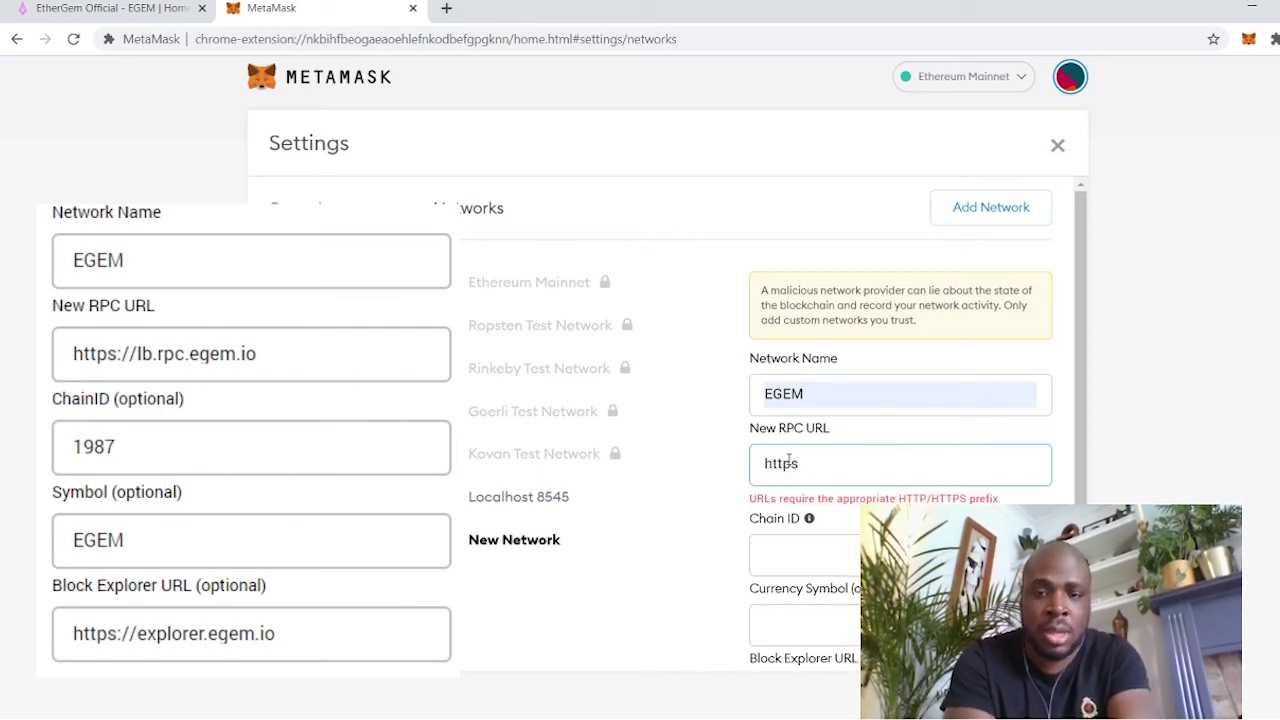
{"action": "type", "text": "://lb.rpc.egem.io"}
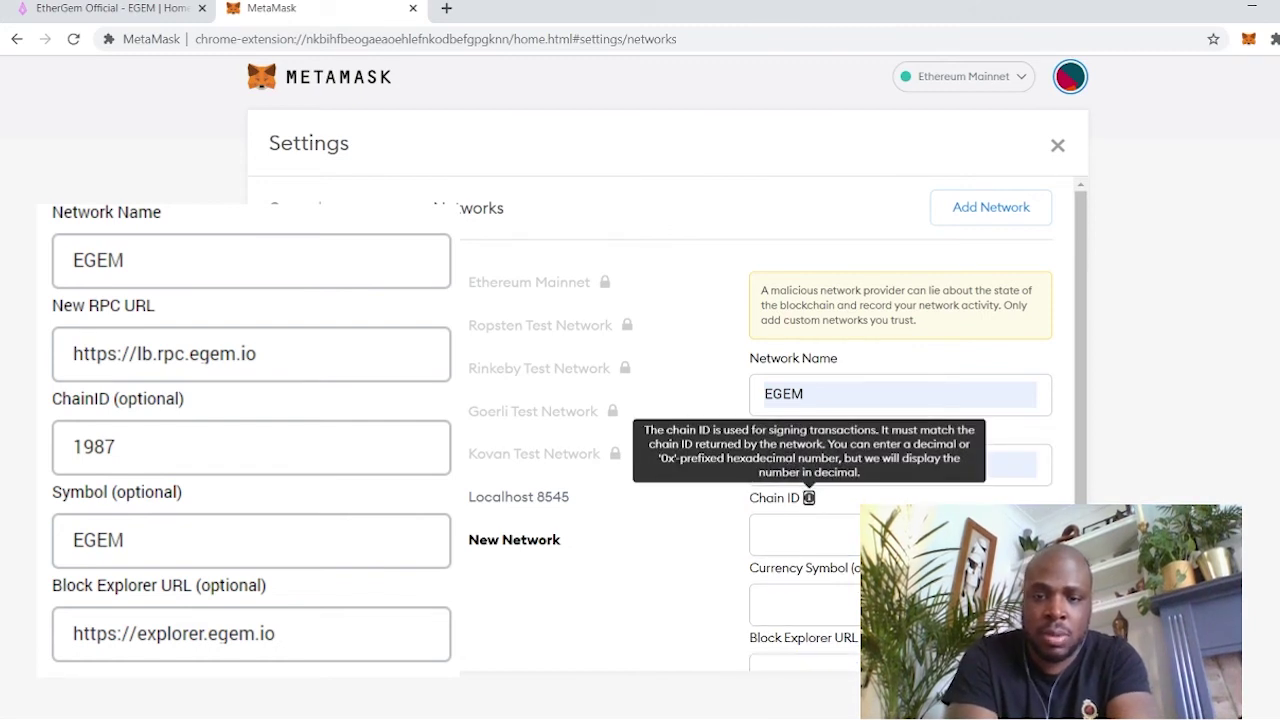
Set the network's chain ID to 1987 and its currency symbol to EGEM
{"action": "left_click", "coordinate": [804, 525]}
{"action": "type", "text": "1987"}
{"action": "key", "text": "Tab"}
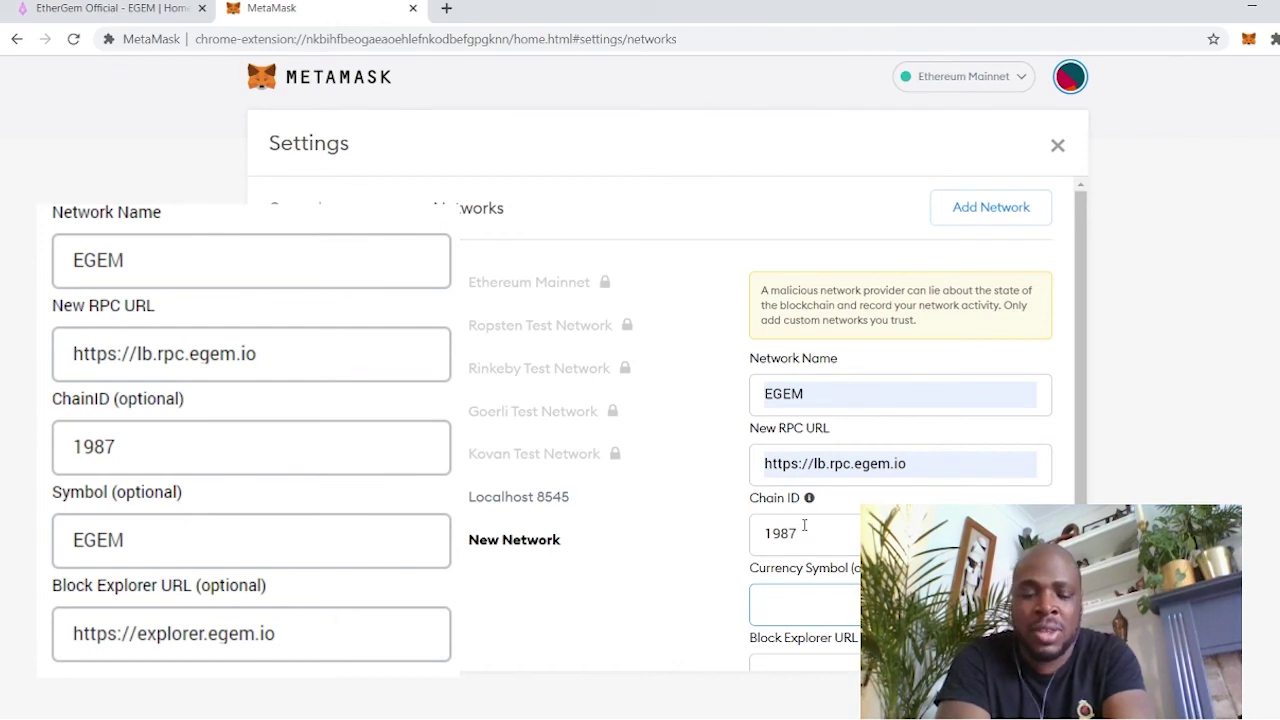
{"action": "type", "text": "EGEM"}
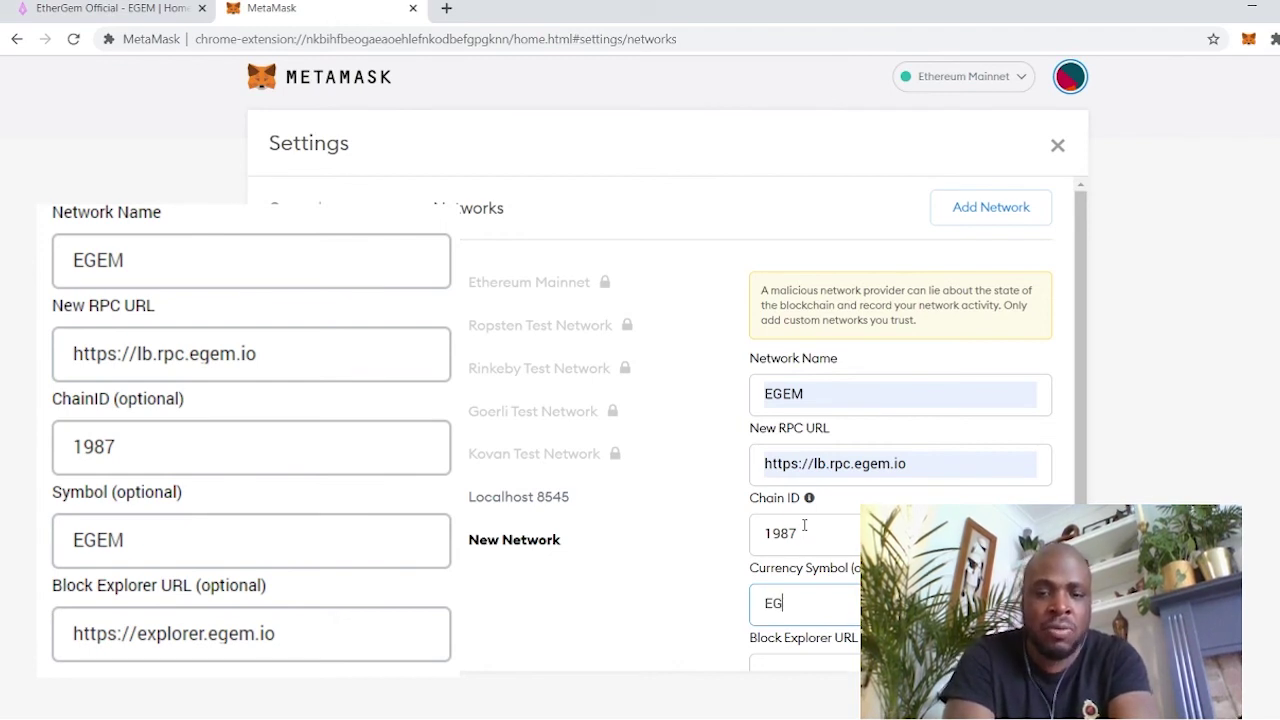
{"action": "key", "text": "Tab"}
{"action": "type", "text": "ht"}
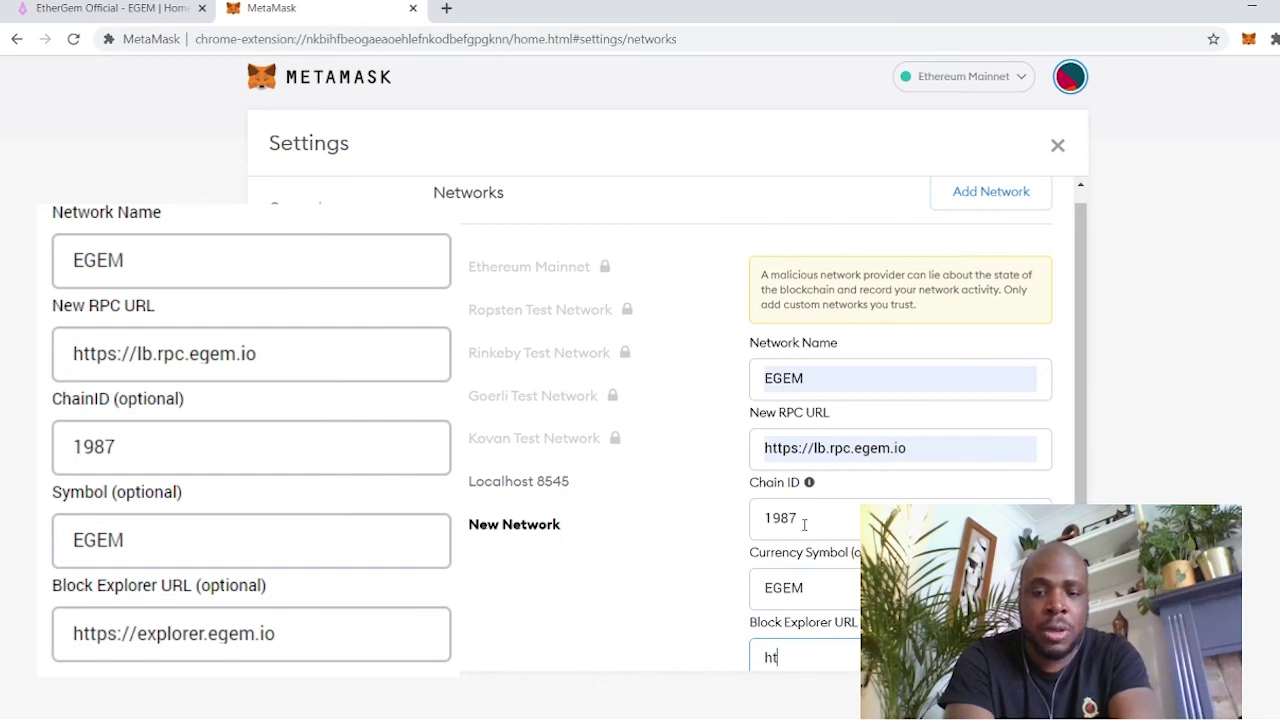
{"action": "type", "text": "tps://explorer.egem.io"}
{"action": "scroll", "coordinate": [806, 525], "scroll_direction": "down", "scroll_amount": 1}
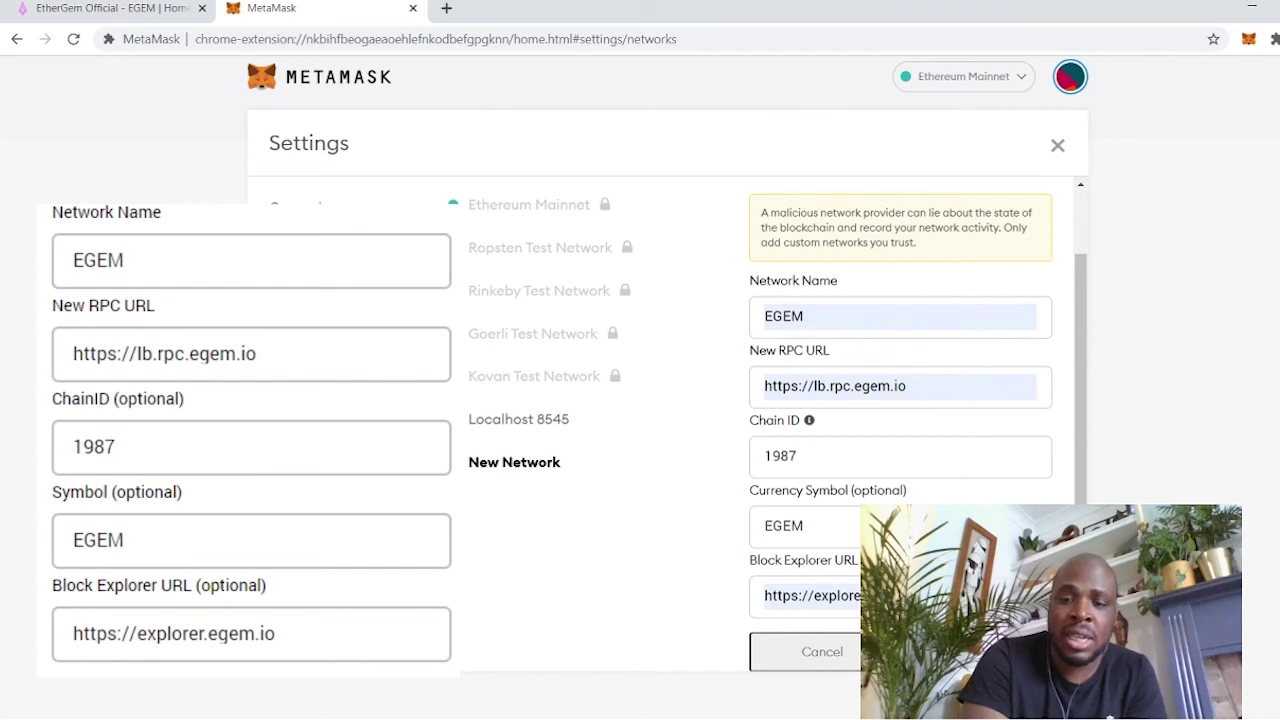
{"action": "left_click", "coordinate": [960, 651]}
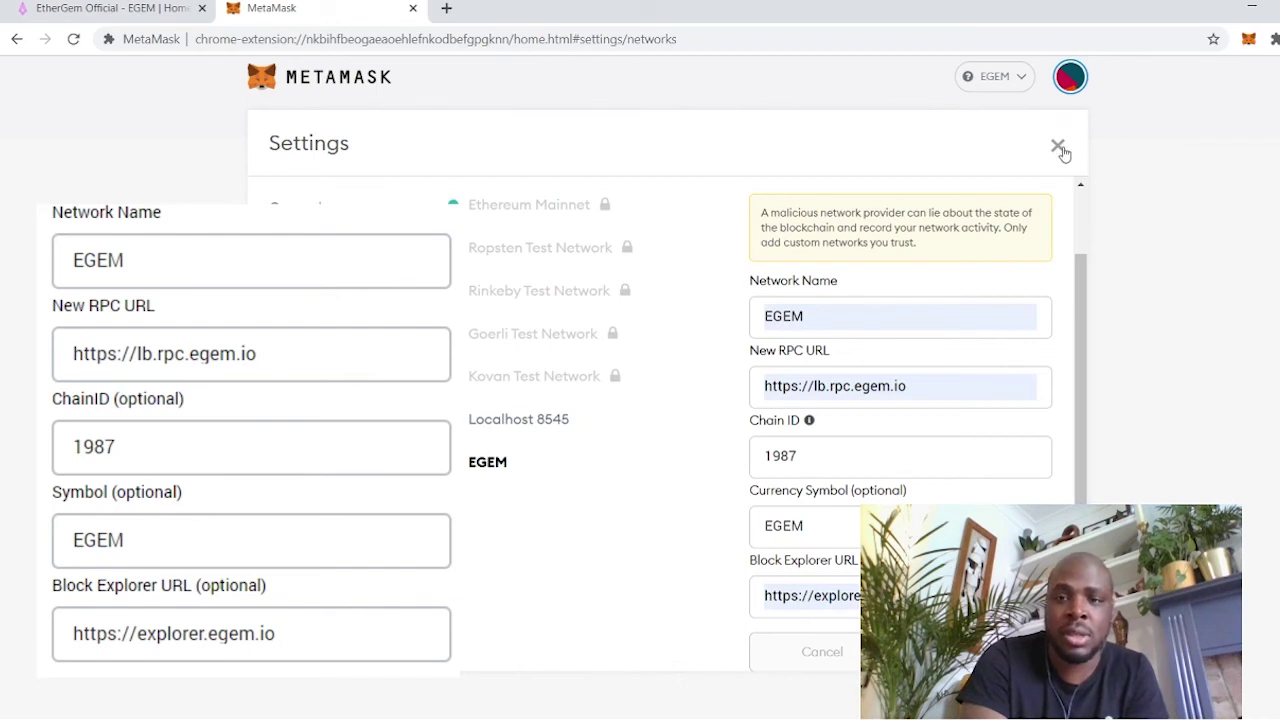
Close the settings and copy the wallet address of Account 1
{"action": "left_click", "coordinate": [1059, 147]}
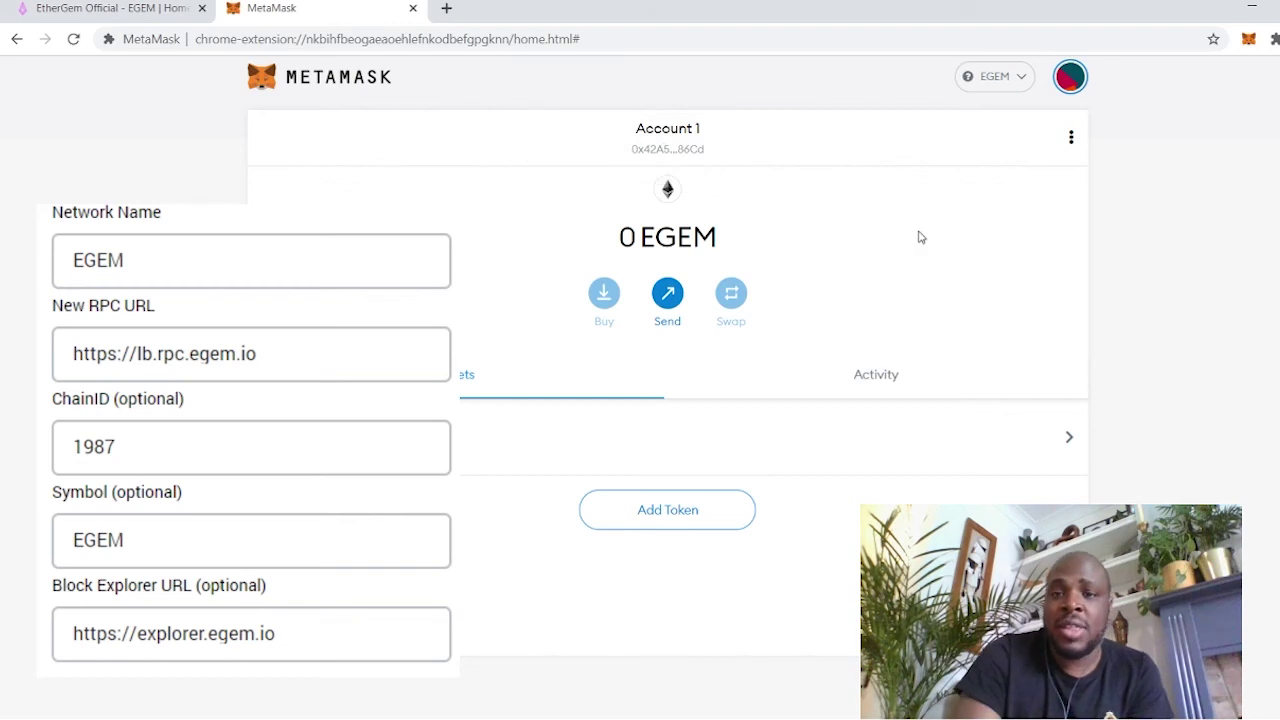
{"action": "left_click", "coordinate": [653, 152]}
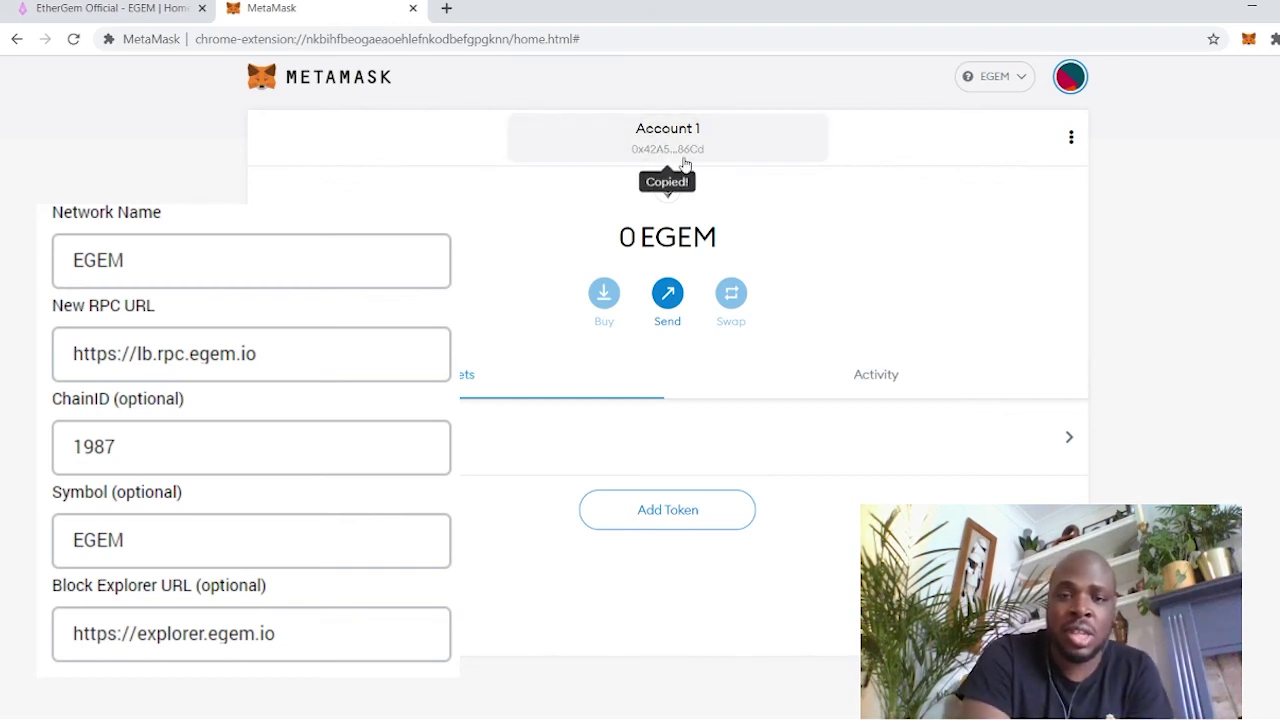